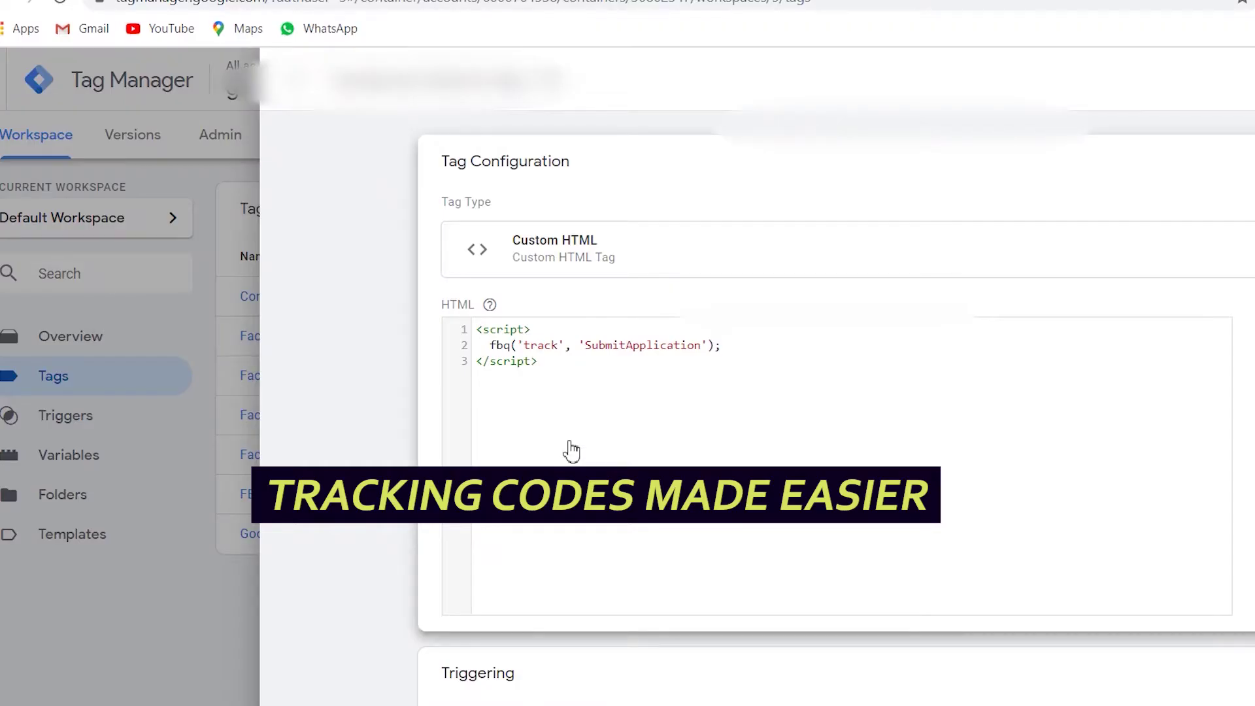
Close the Custom HTML tag editor and review the workspace's Triggers, then its built-in Variables.
scroll(550, 406, down, 1)
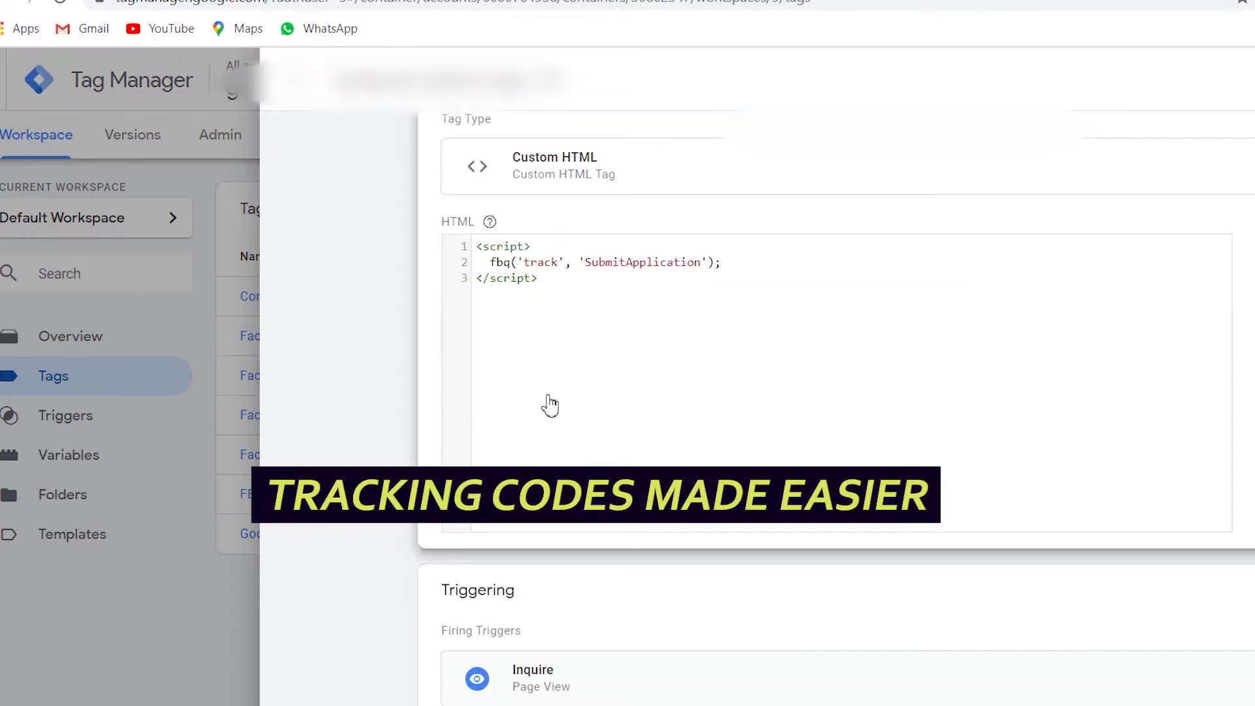
scroll(550, 405, up, 1)
click(297, 78)
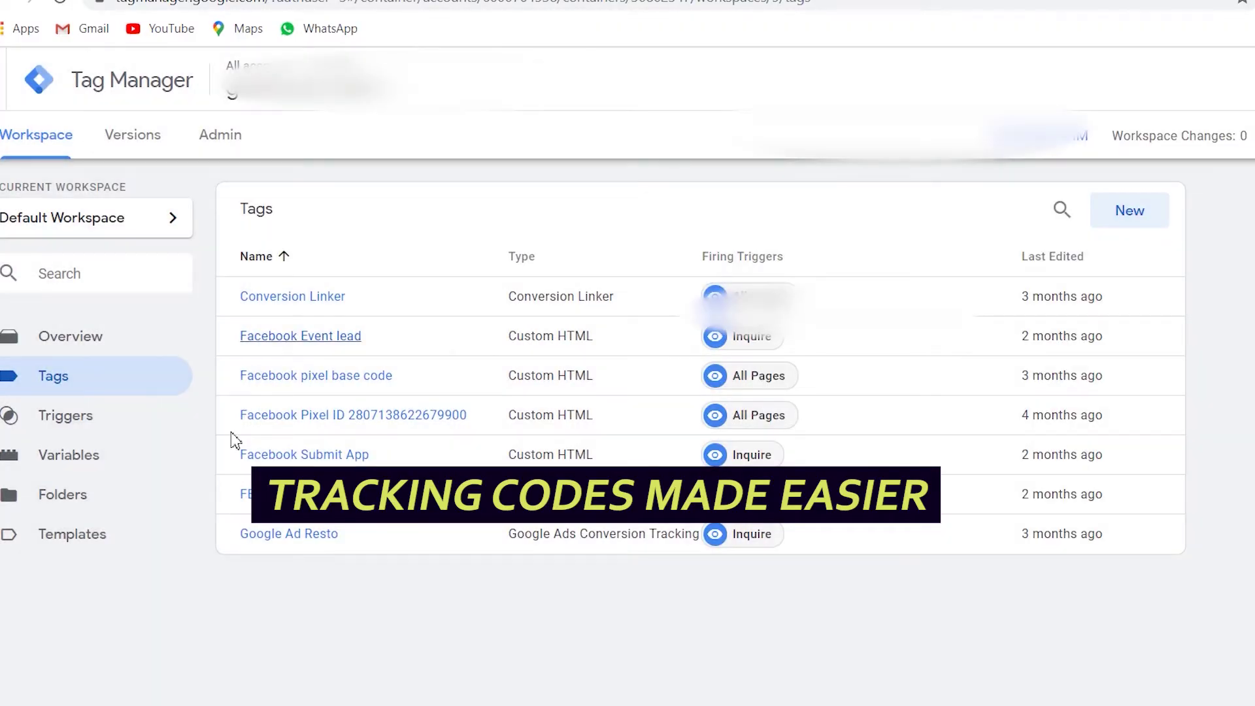
click(83, 424)
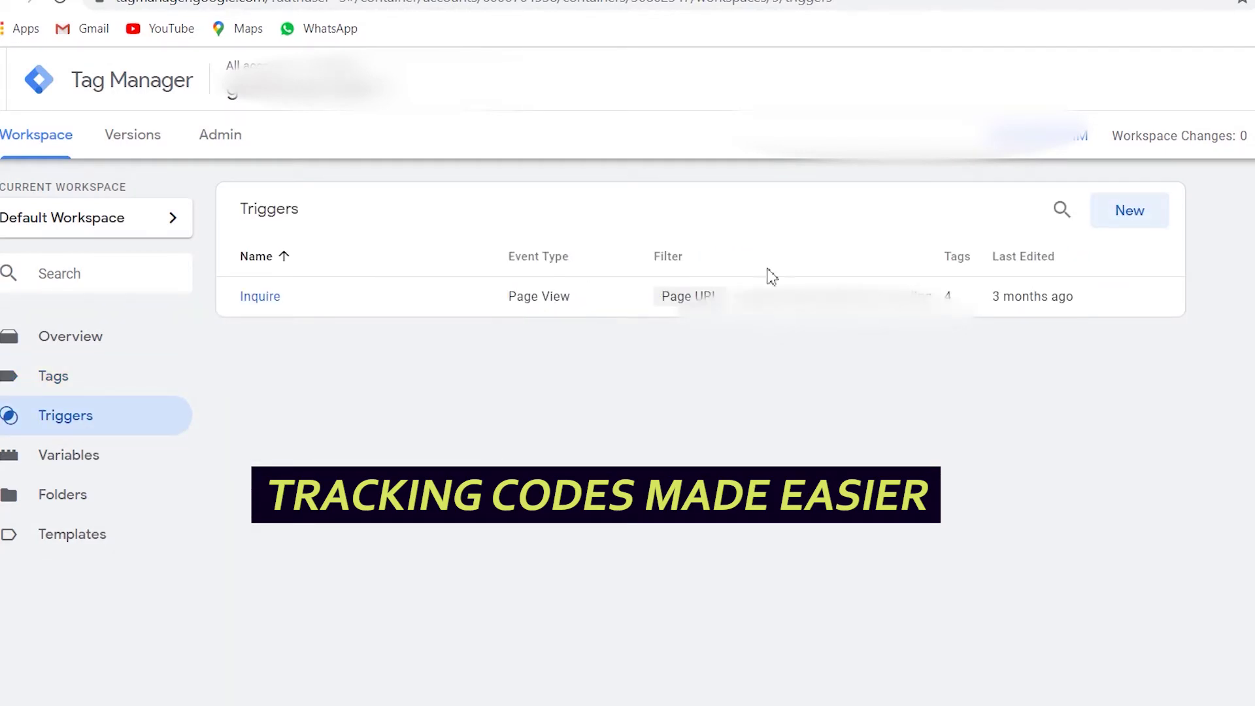
click(91, 465)
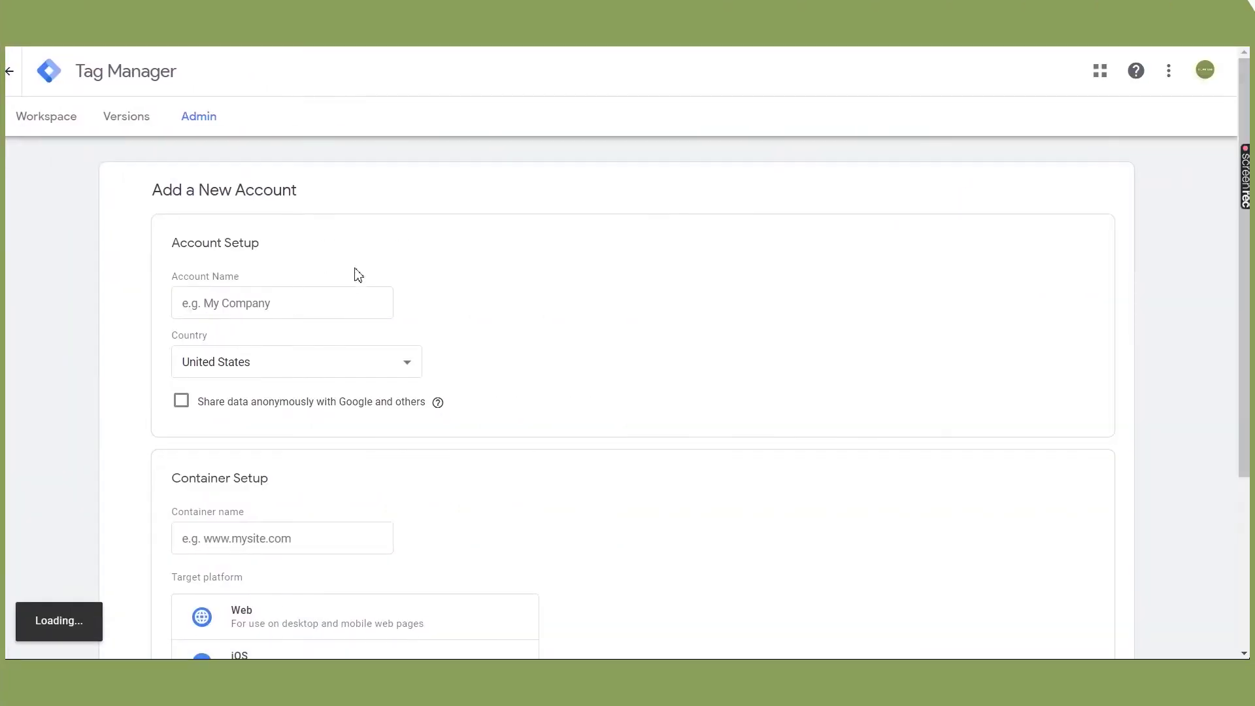
Name the new account CupNAds, set its country to Qatar and share data anonymously.
click(325, 302)
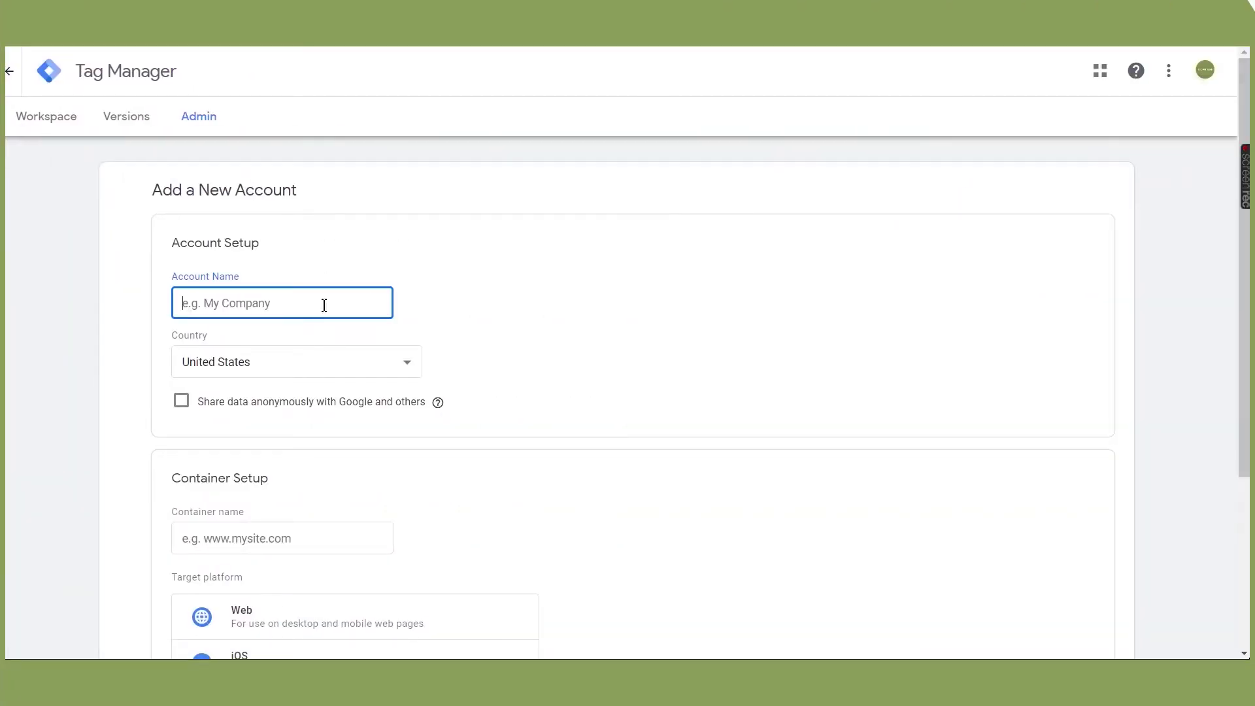
text(CupNAM)
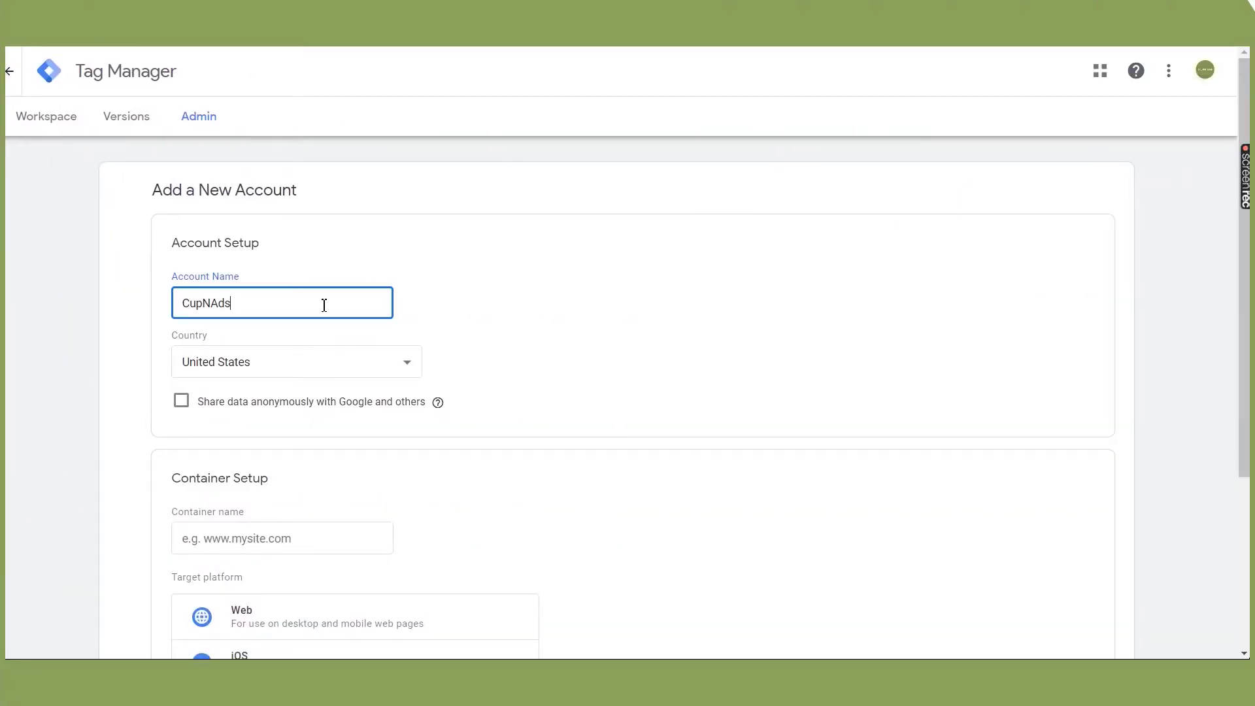
click(377, 381)
key(q)
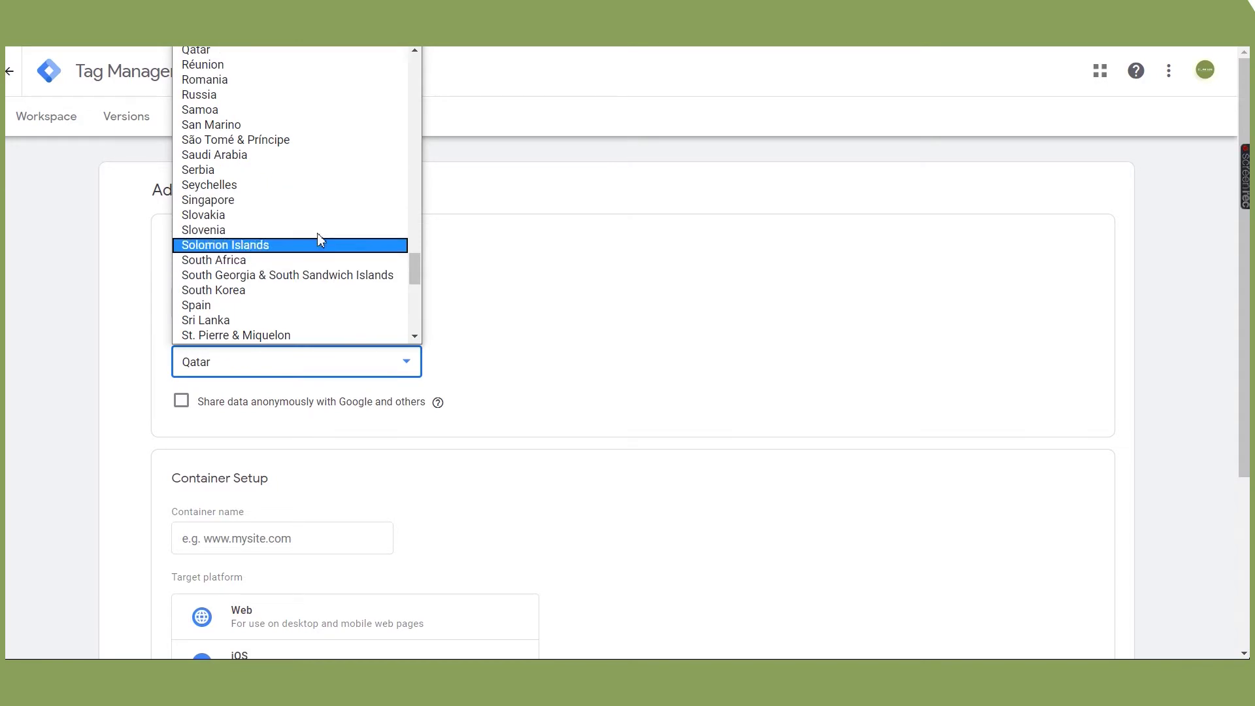
key(Return)
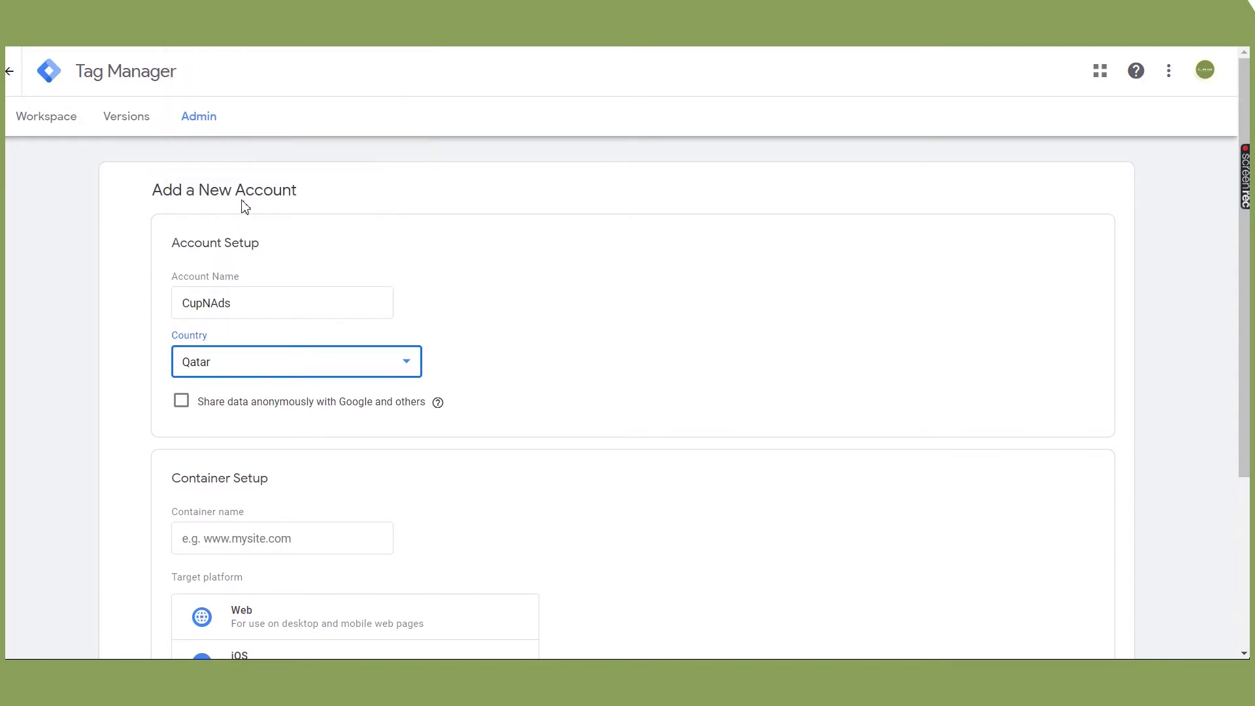
click(181, 403)
scroll(129, 440, down, 4)
click(248, 296)
click(246, 379)
click(231, 288)
text(www.cup)
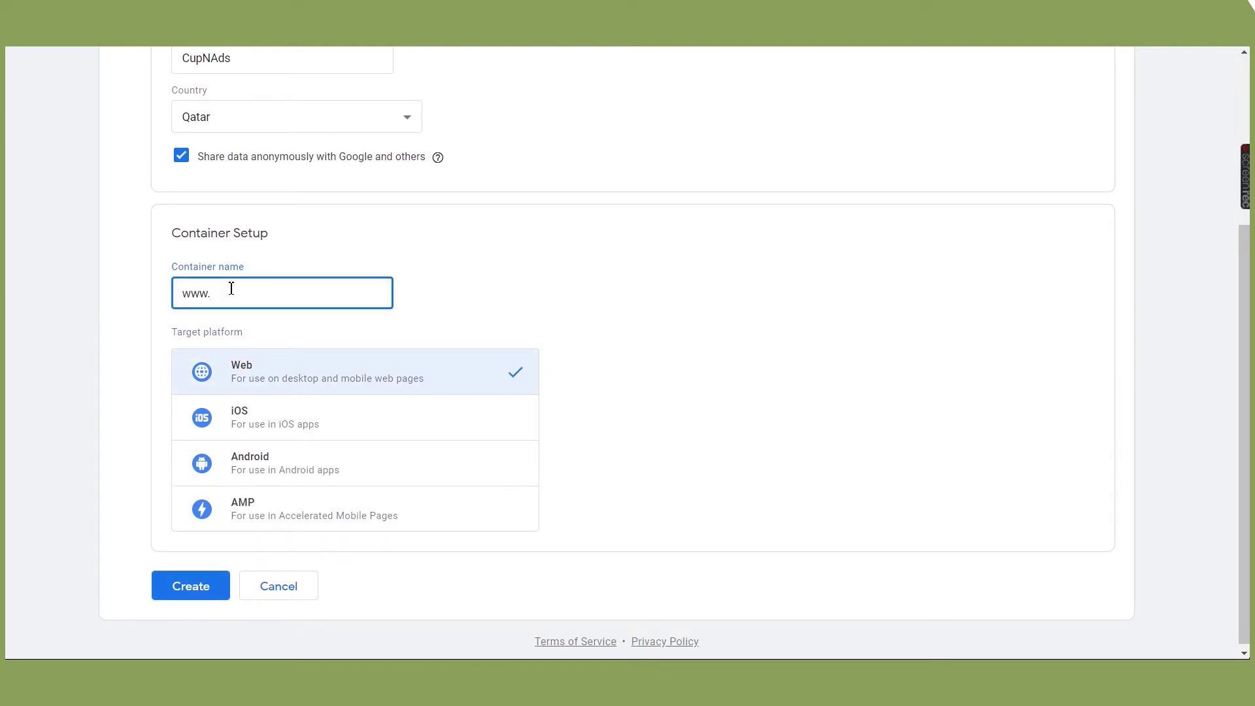
text(n-ads.com)
click(186, 591)
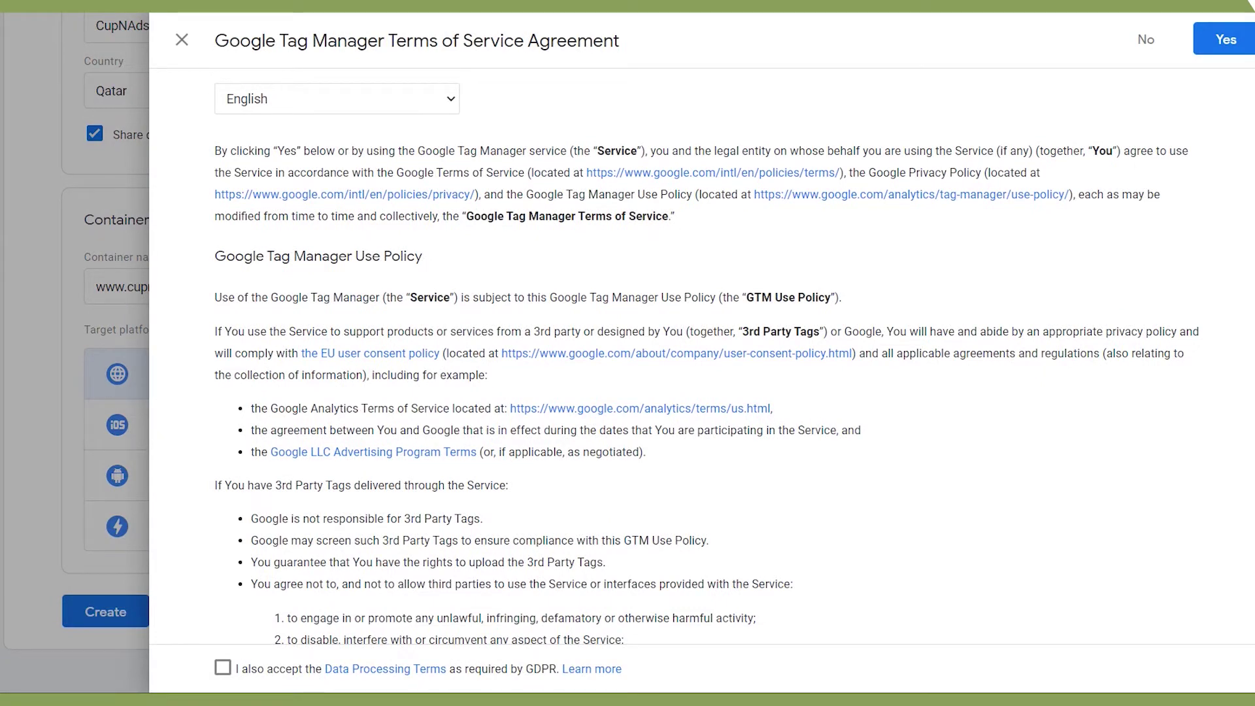
Accept the terms of service and GDPR terms, then paste the noscript snippet into WordPress body scripts.
scroll(718, 485, down, 3)
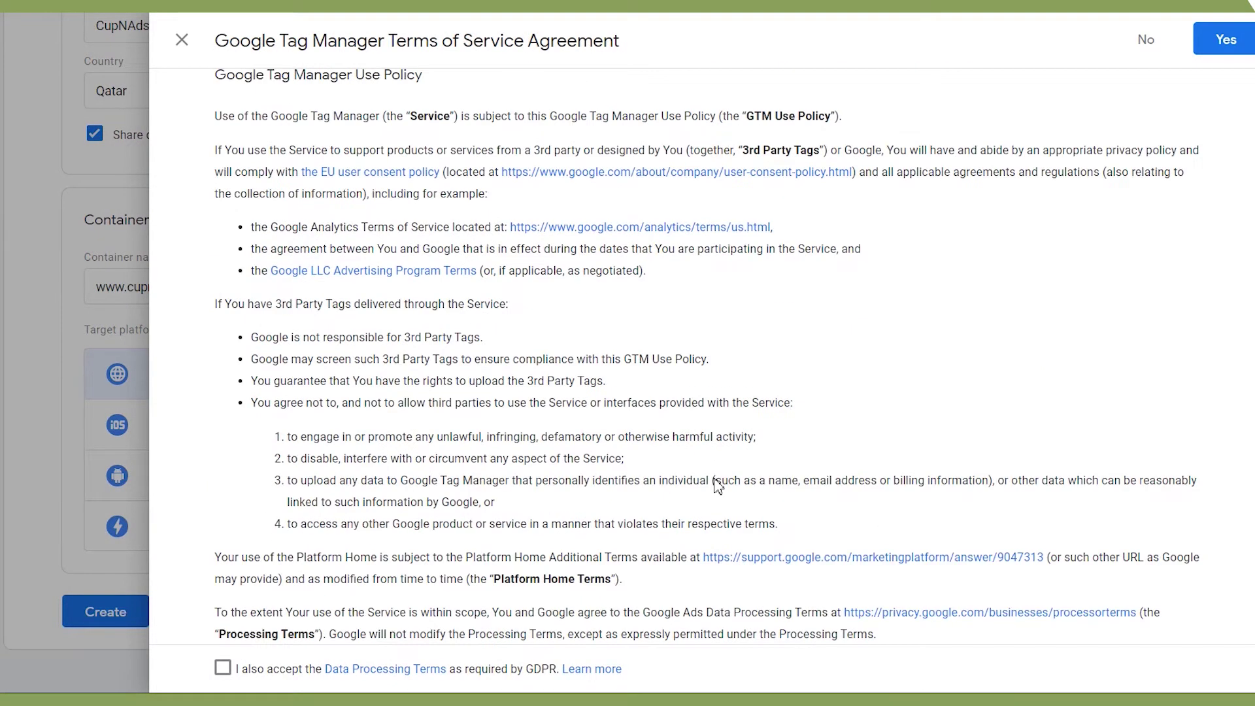
scroll(718, 485, down, 3)
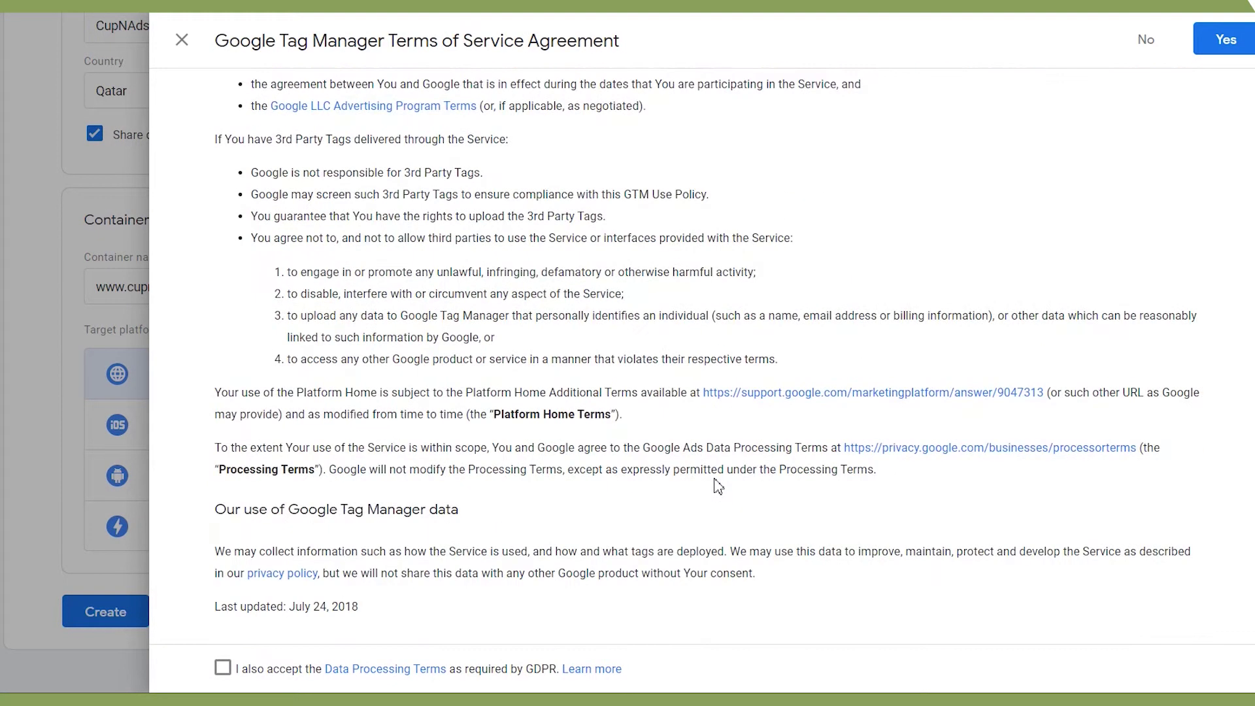
click(257, 676)
click(1205, 58)
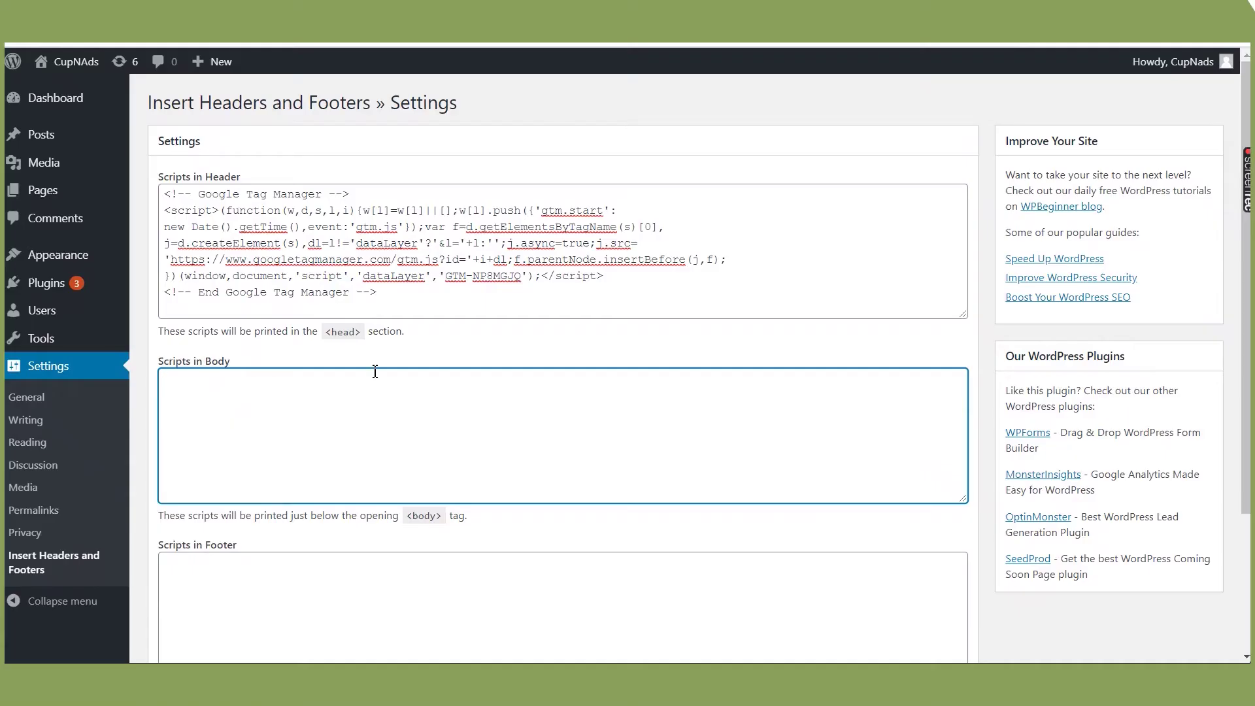
text(<!-- Google Tag Manager (noscript) --> <noscript><iframe src="https://www.googletagmanager.com/ns.html?id=GTM-NP8MGJQ" height="0" width="0" style="display:none;visibility:hidden"></iframe></noscript> <!-- End Google Tag Manager (noscript) -->)
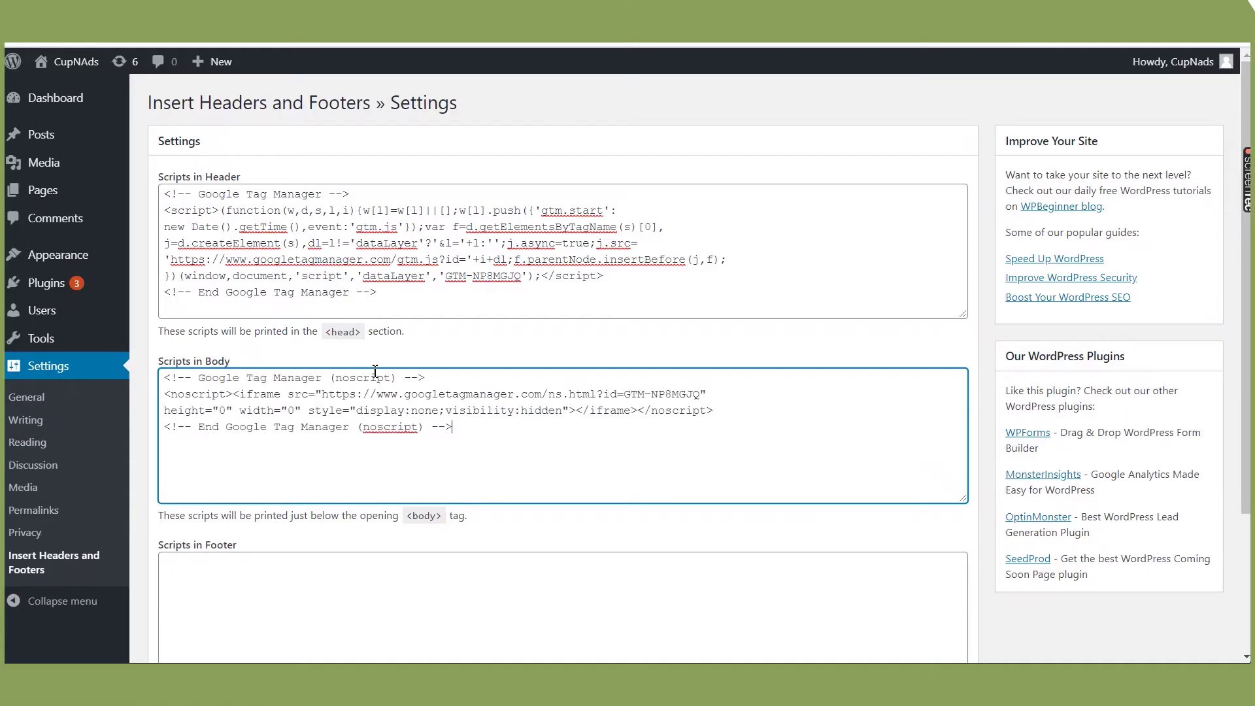
scroll(383, 412, down, 3)
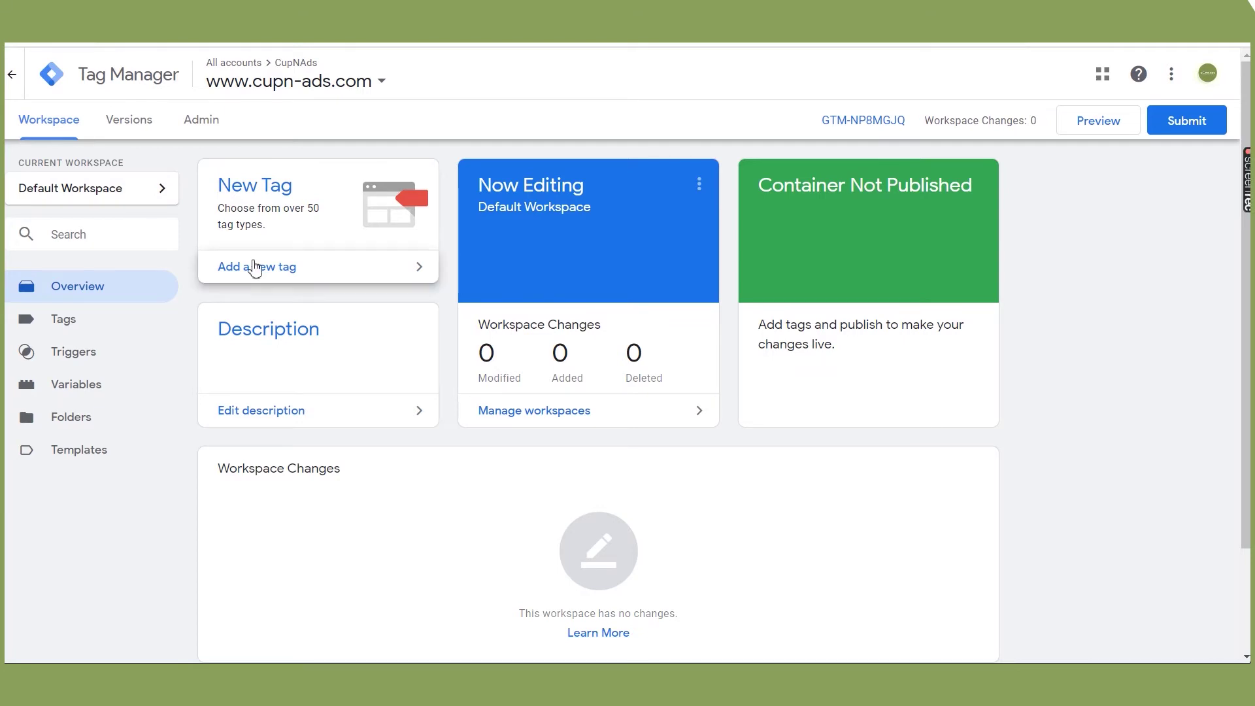
Create a Custom HTML tag named FB Tag 1 containing the Facebook Pixel code.
click(255, 267)
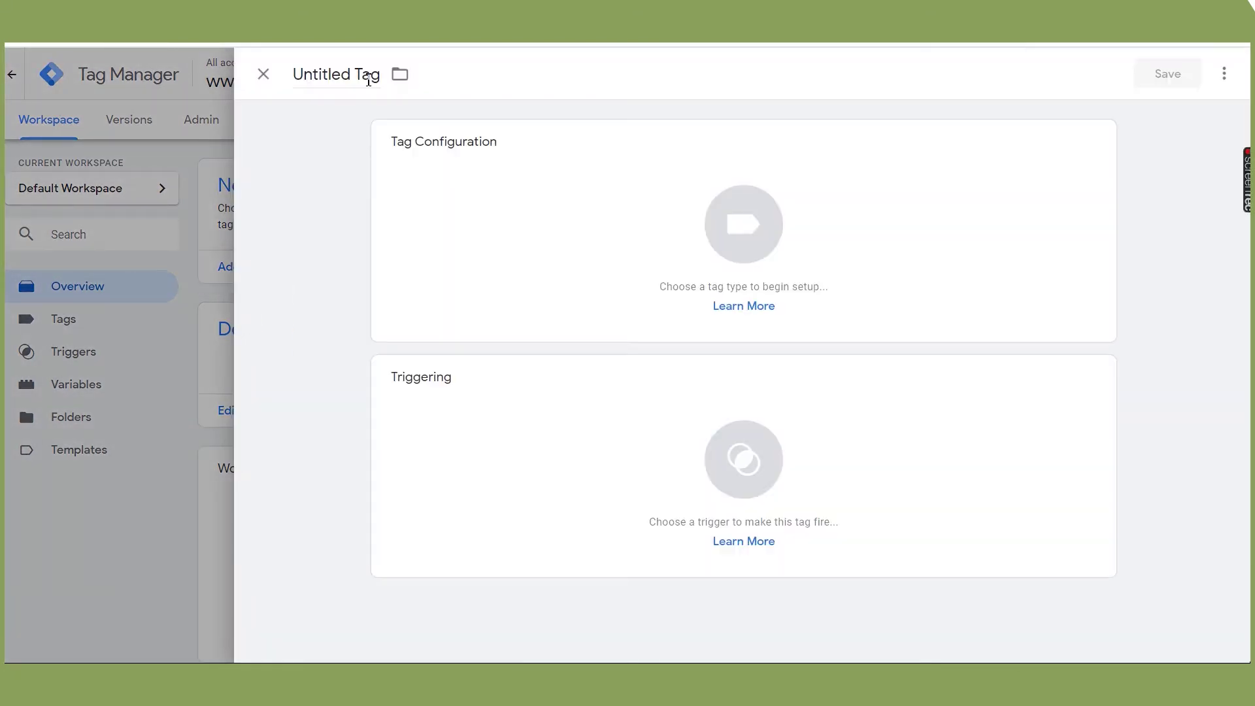
click(367, 79)
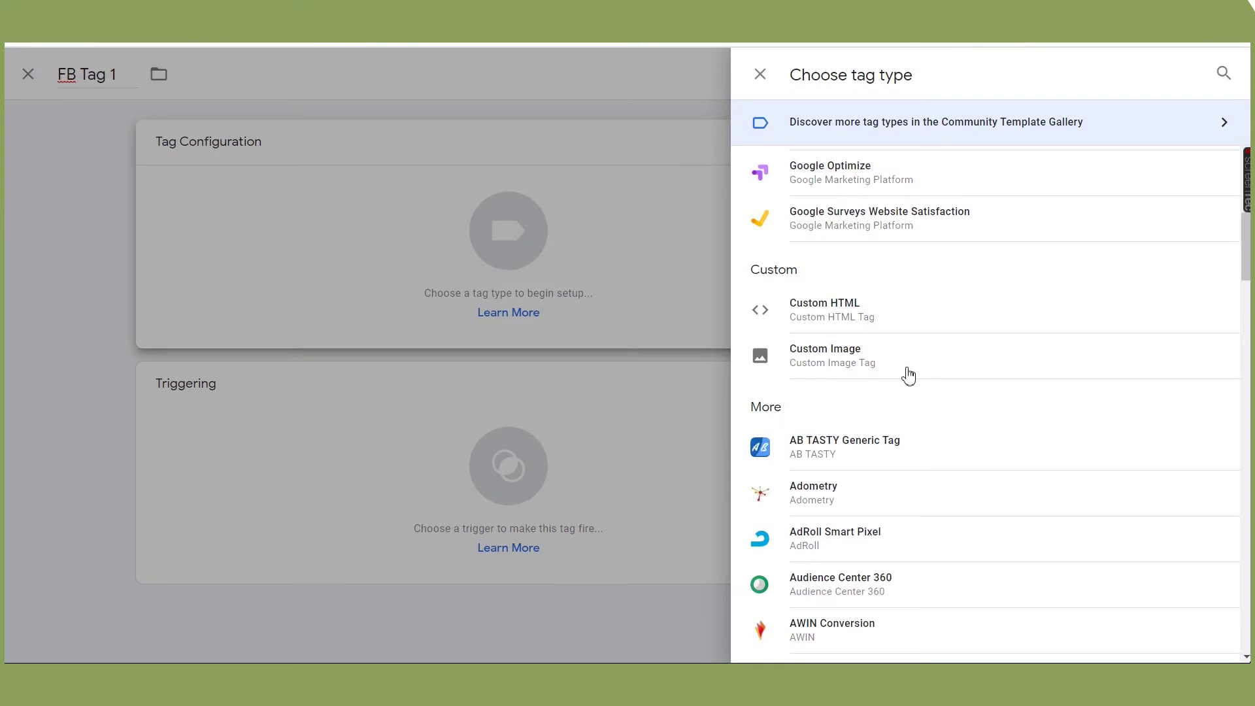
click(899, 313)
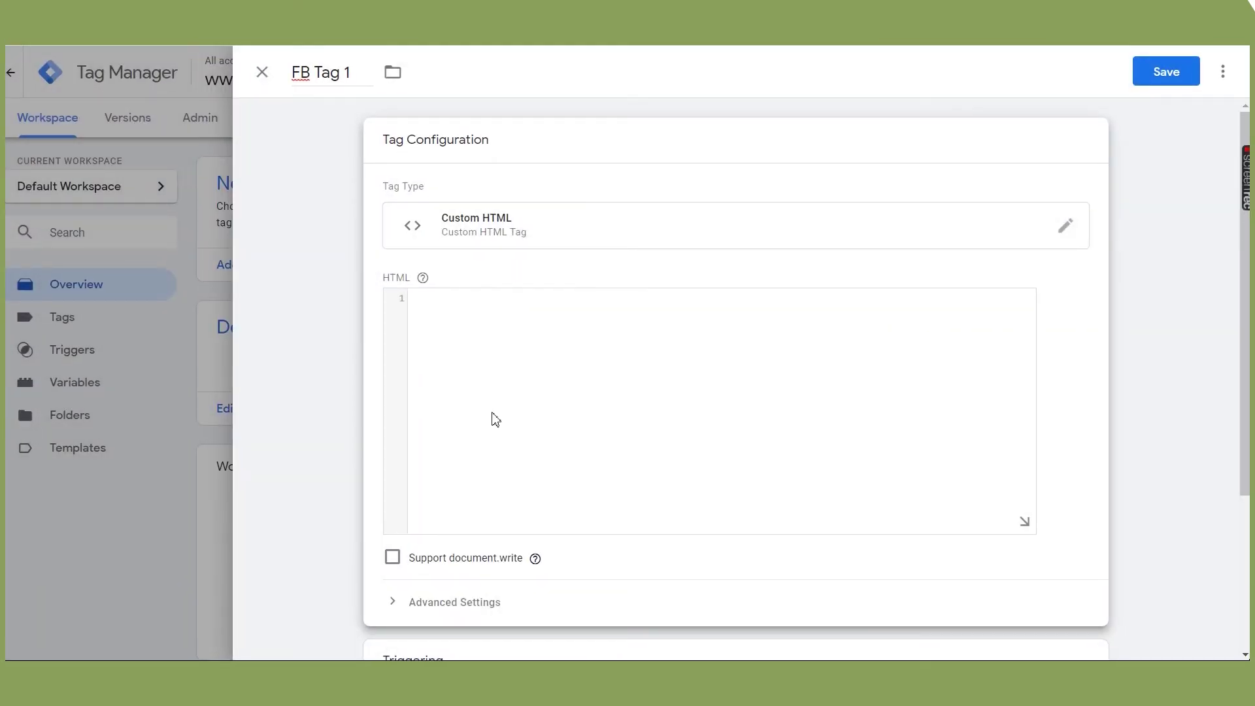
key(ctrl+v)
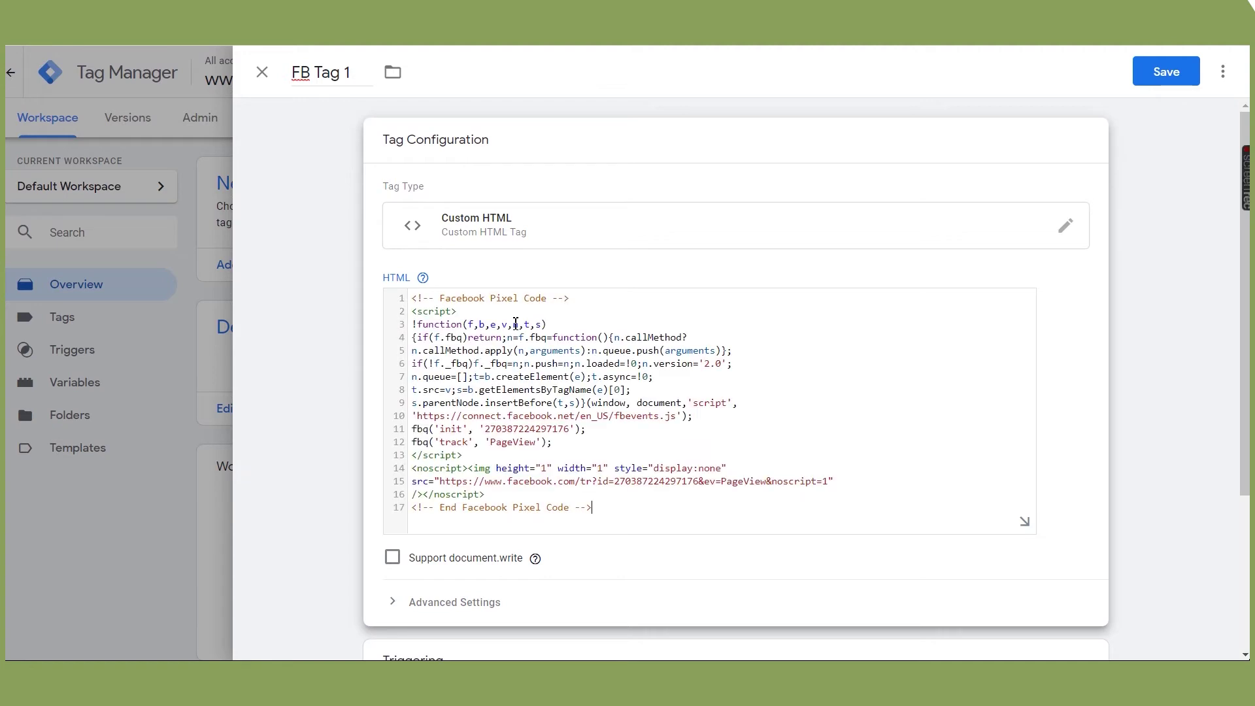
Set the tag's Advanced Settings firing option to Once per page.
scroll(597, 491, down, 3)
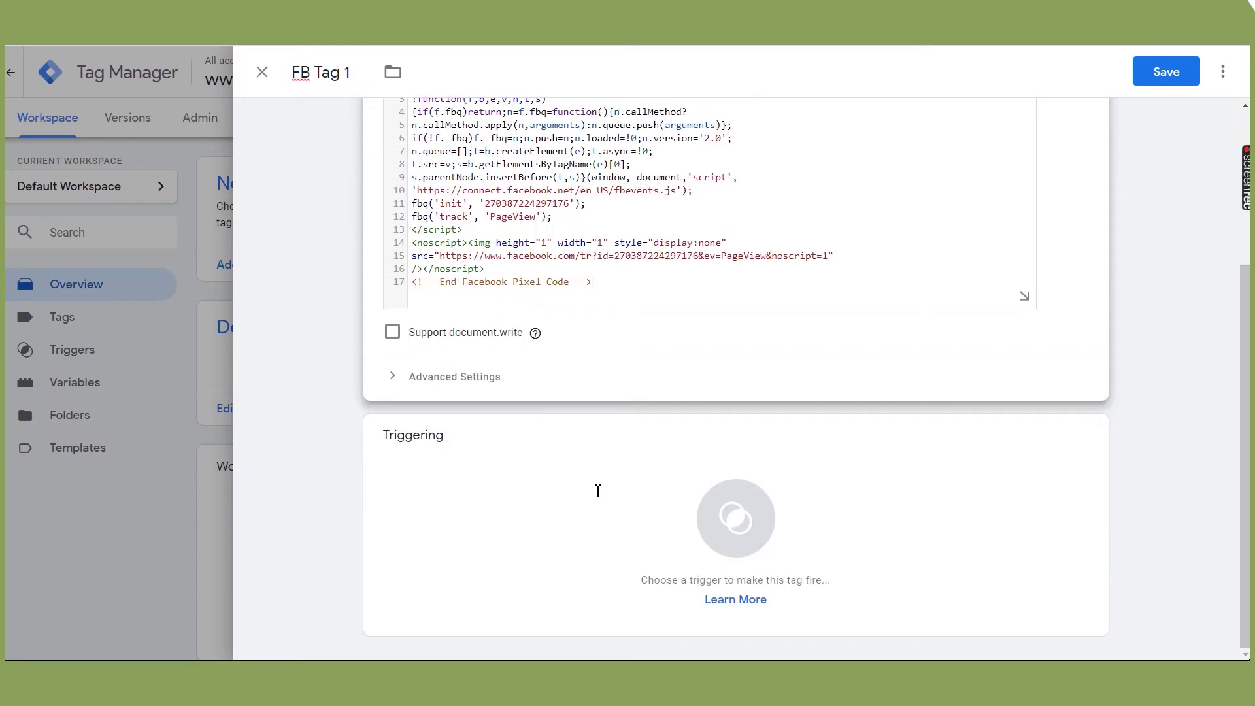
scroll(598, 495, up, 3)
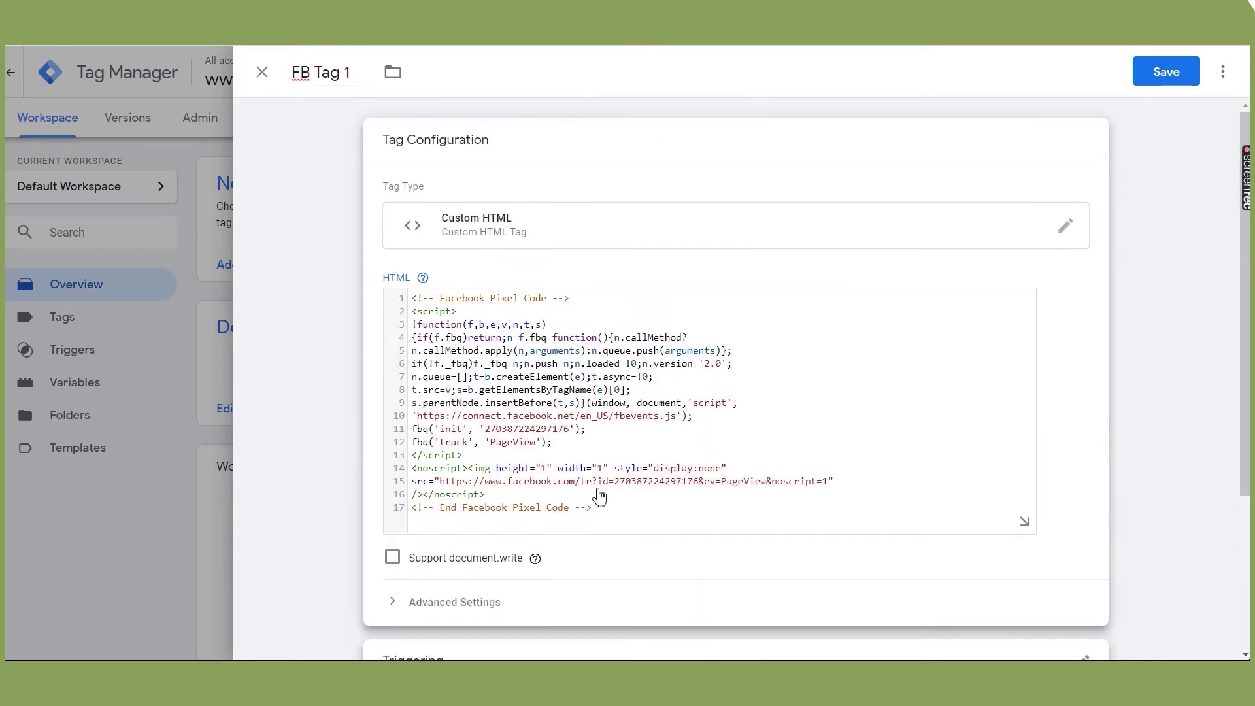
scroll(524, 434, down, 3)
click(409, 391)
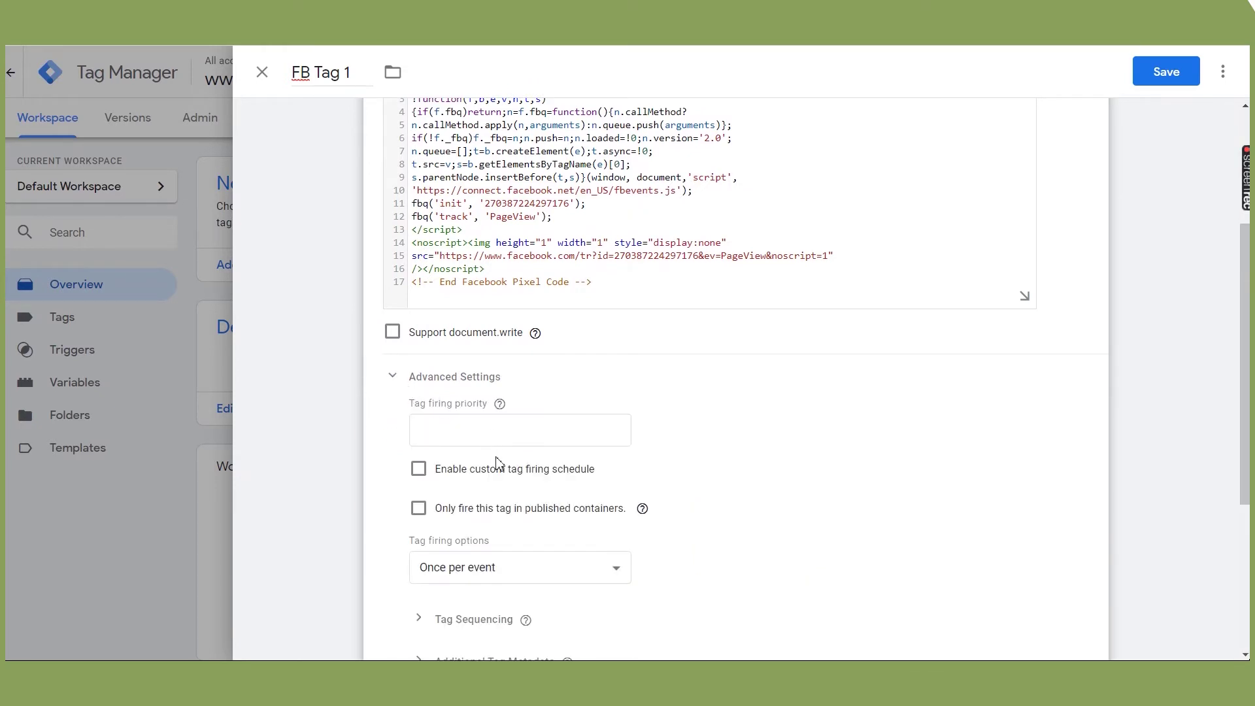
scroll(498, 463, down, 1)
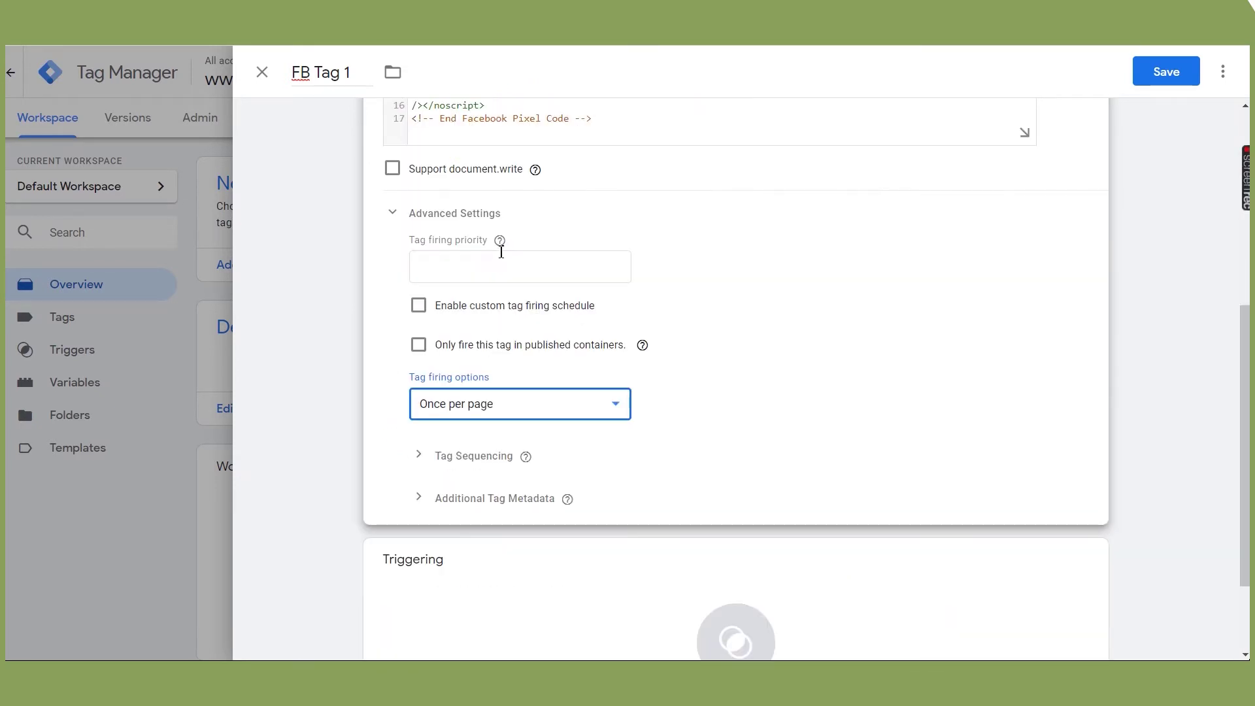
mouse_move(501, 246)
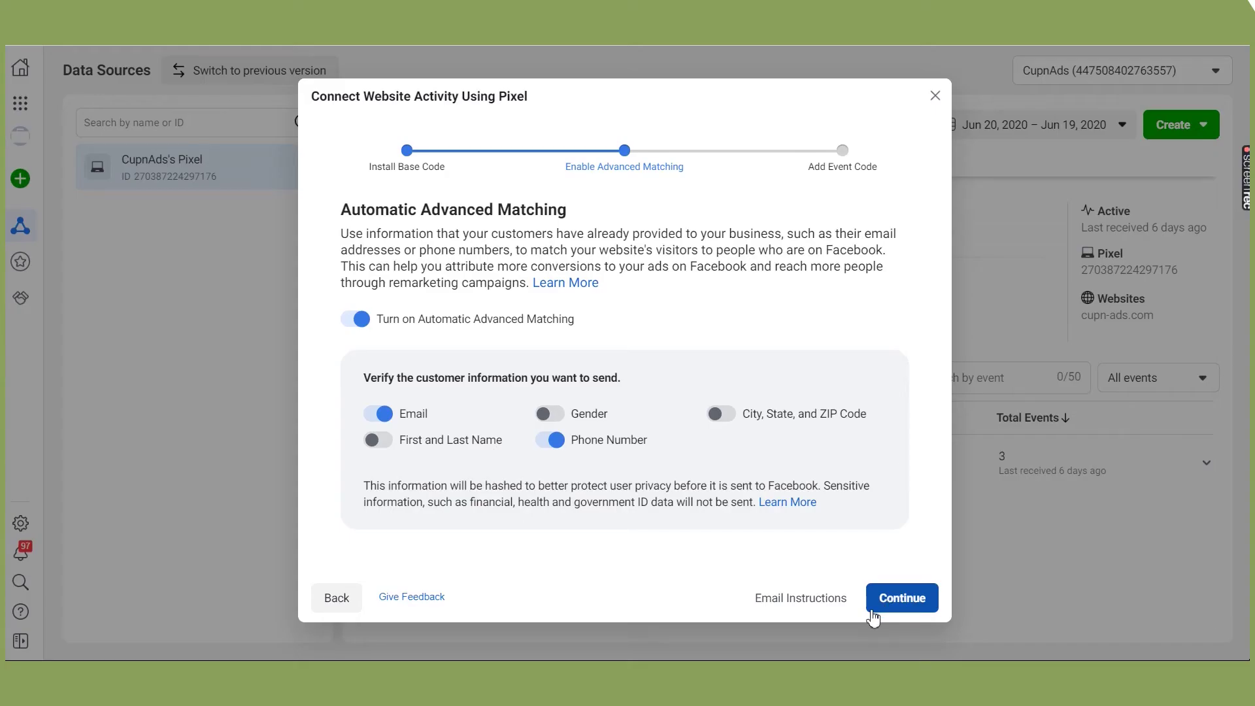
Enable advanced matching for gender, first and last name, and city/state/ZIP, and continue.
click(551, 422)
click(404, 440)
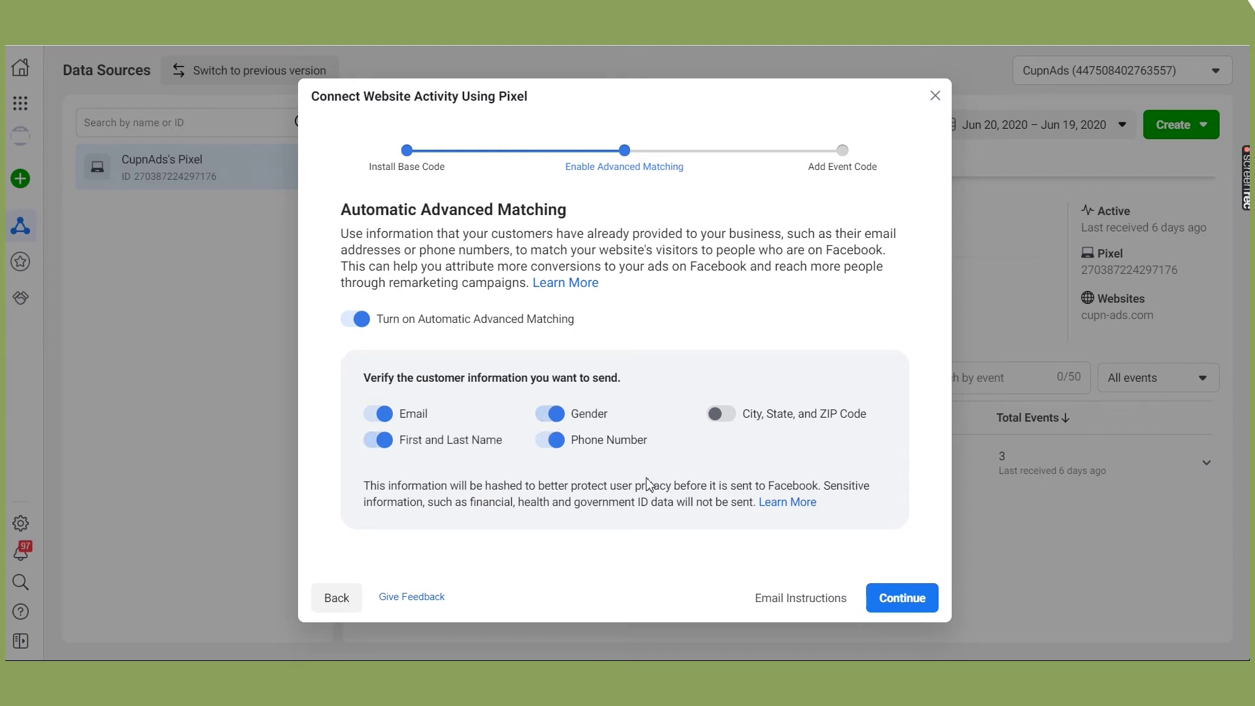
click(727, 416)
click(879, 596)
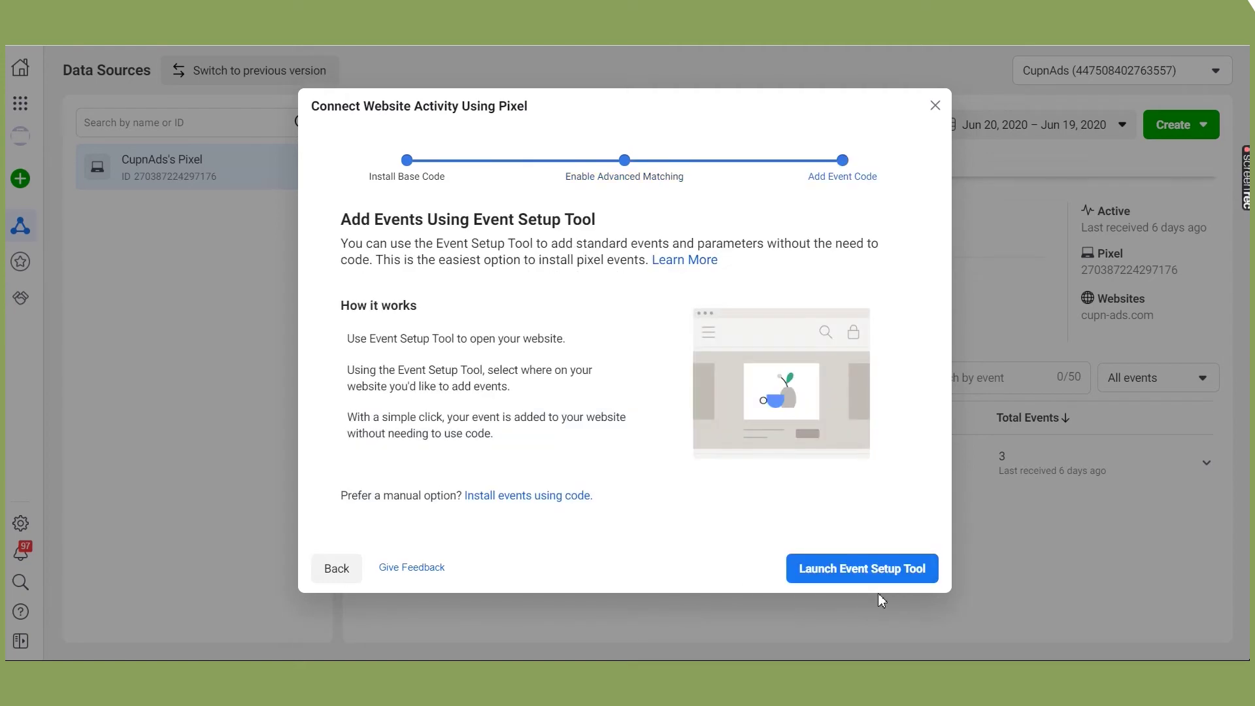
click(890, 575)
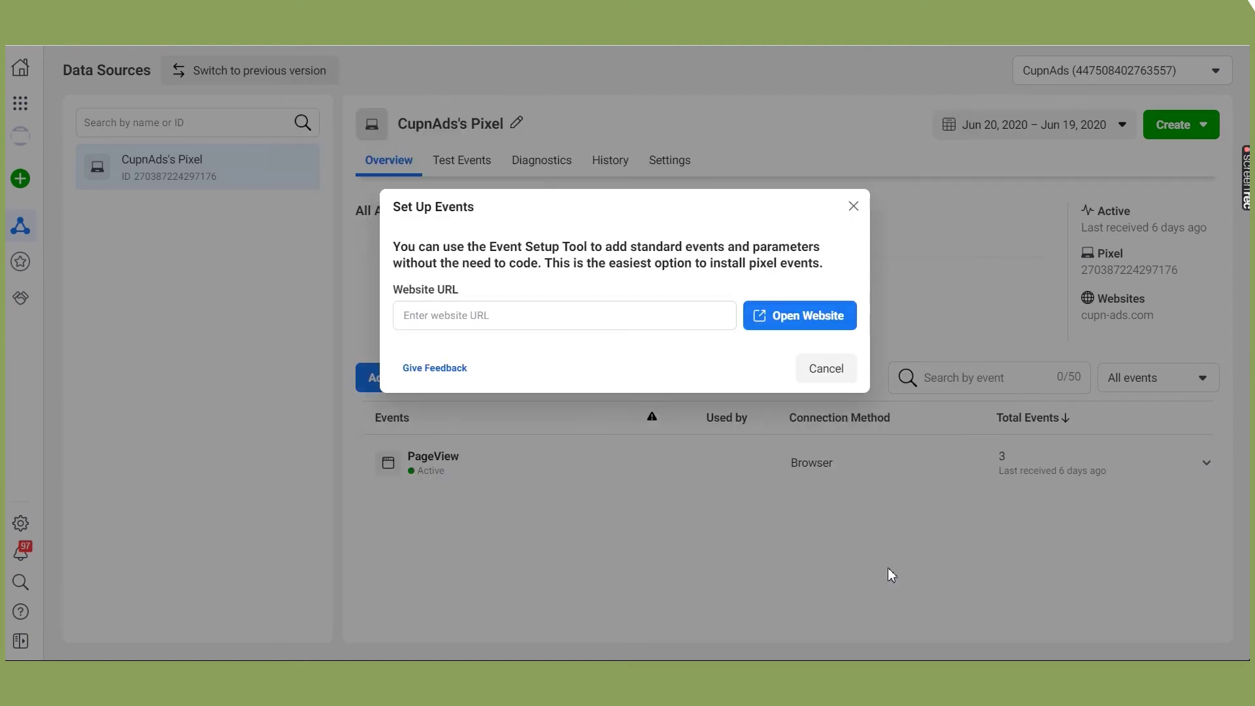
click(665, 322)
text(www.cupn-ads.com)
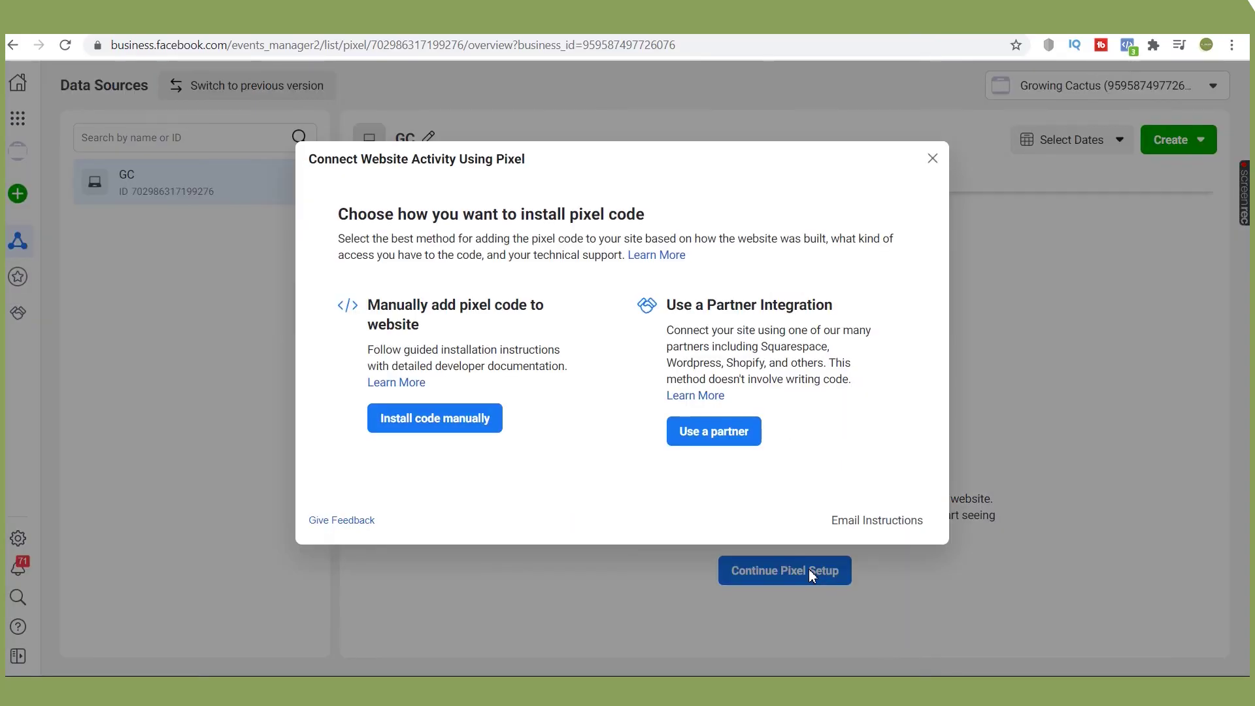
Choose Google Tag Manager as the GC pixel's partner integration and continue to Google sign-in.
click(706, 437)
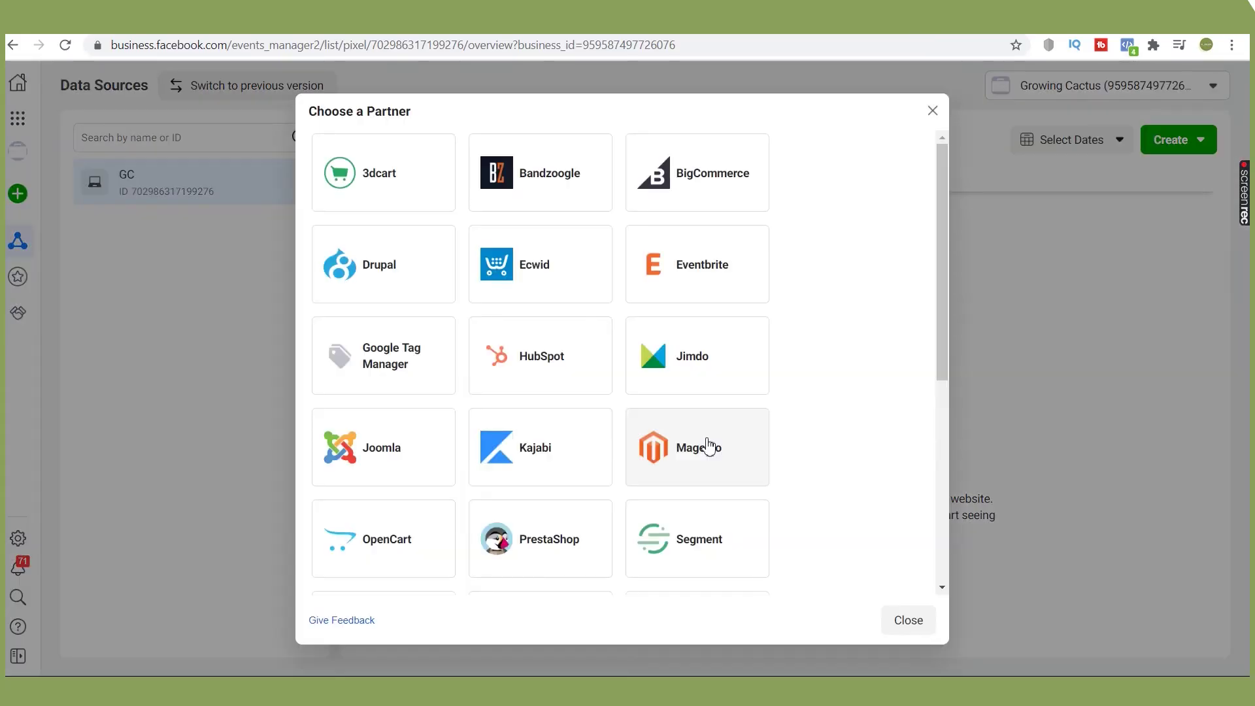
click(404, 367)
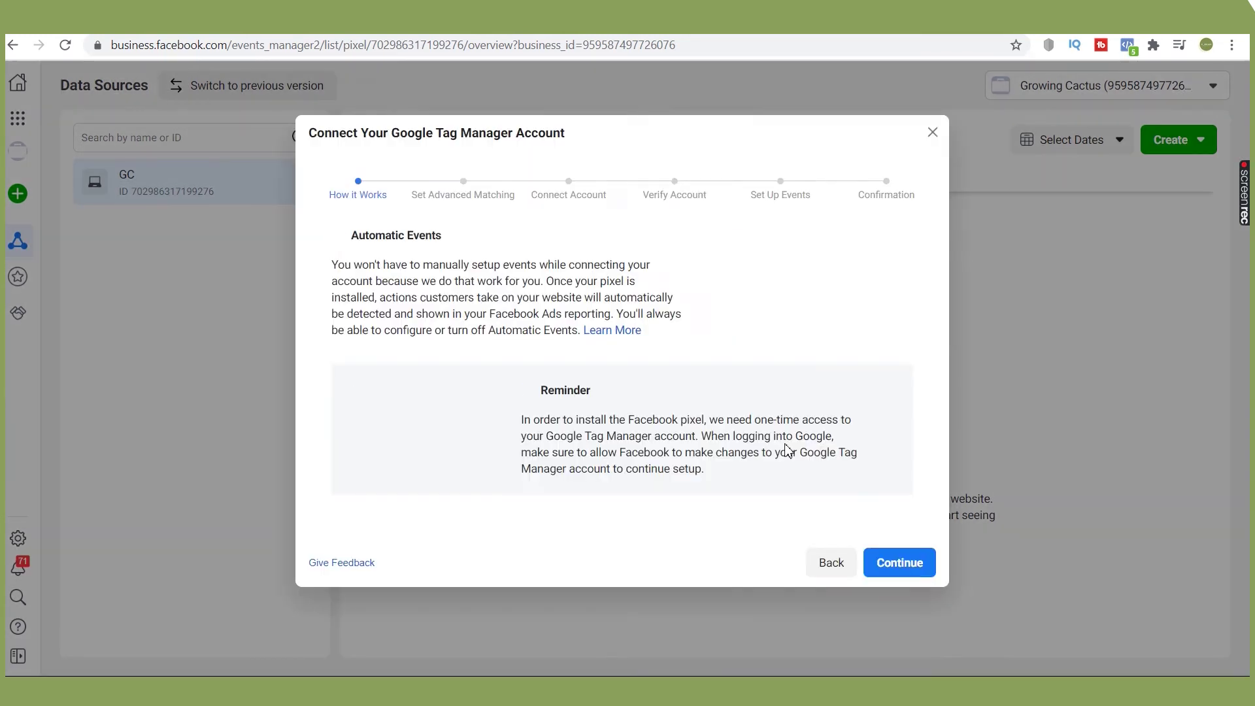
click(893, 562)
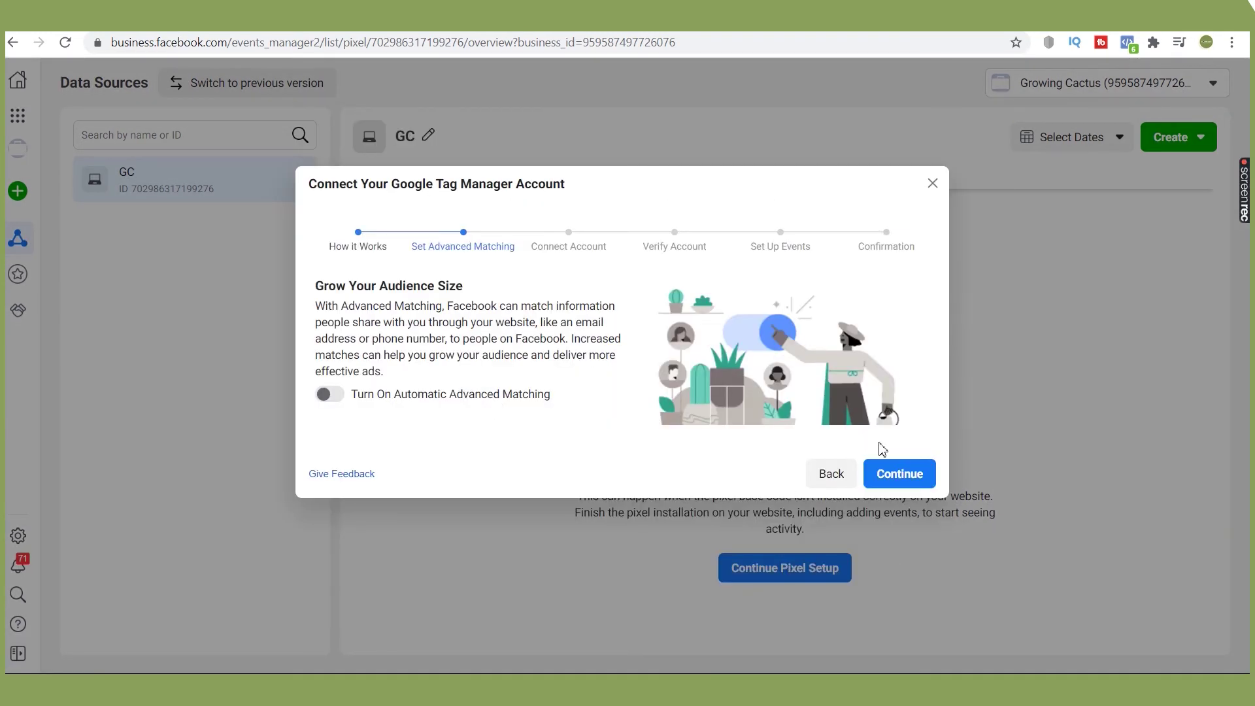
click(896, 487)
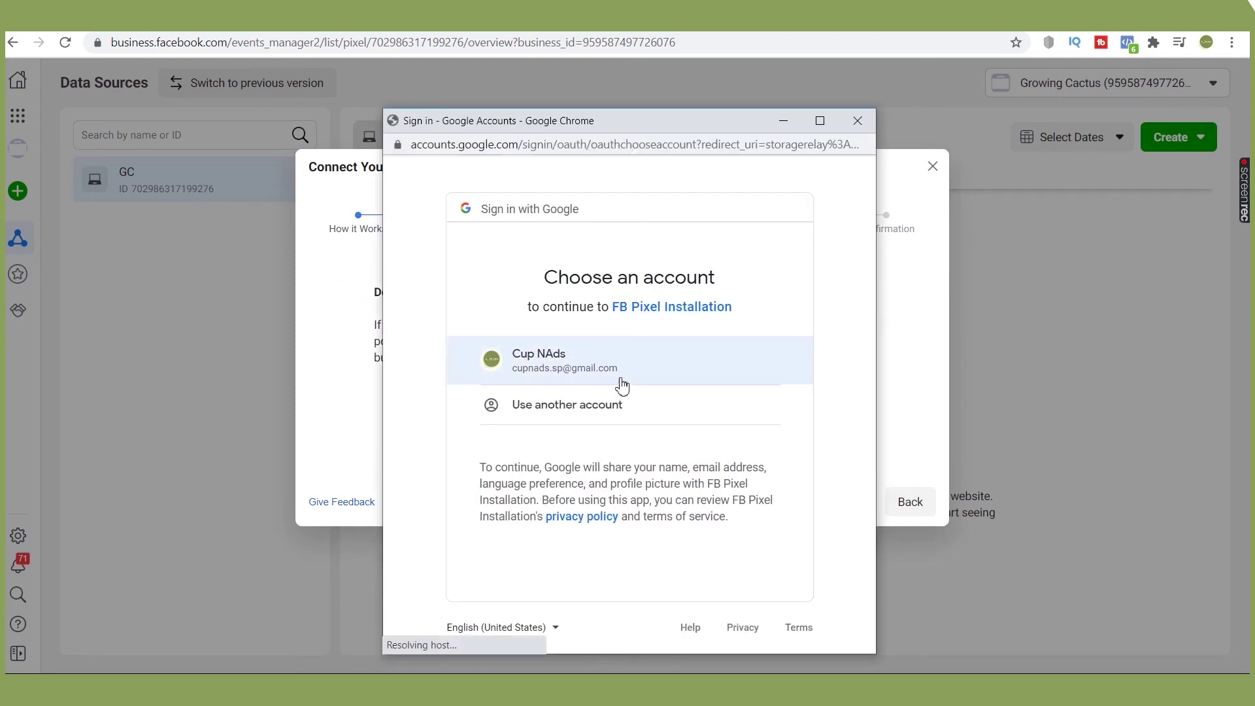
Pick the Google account, allow access to the Tag Manager container, and finish setup.
click(626, 368)
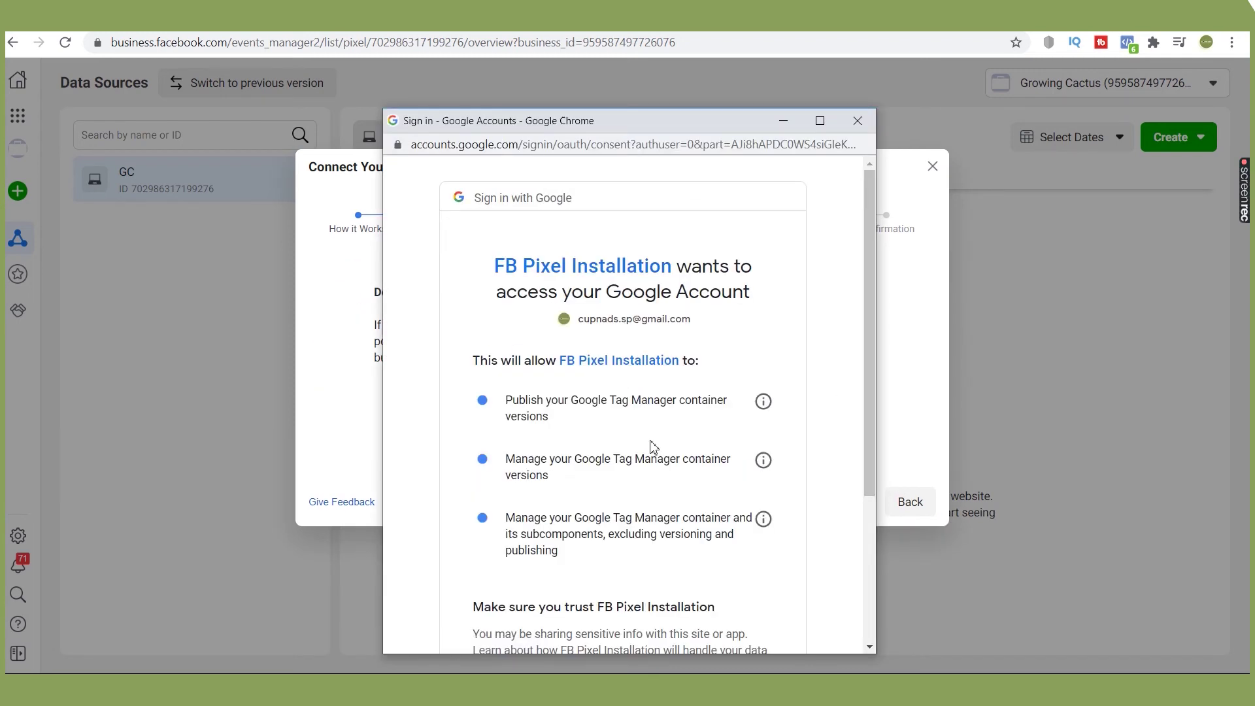
scroll(654, 446, down, 5)
click(729, 533)
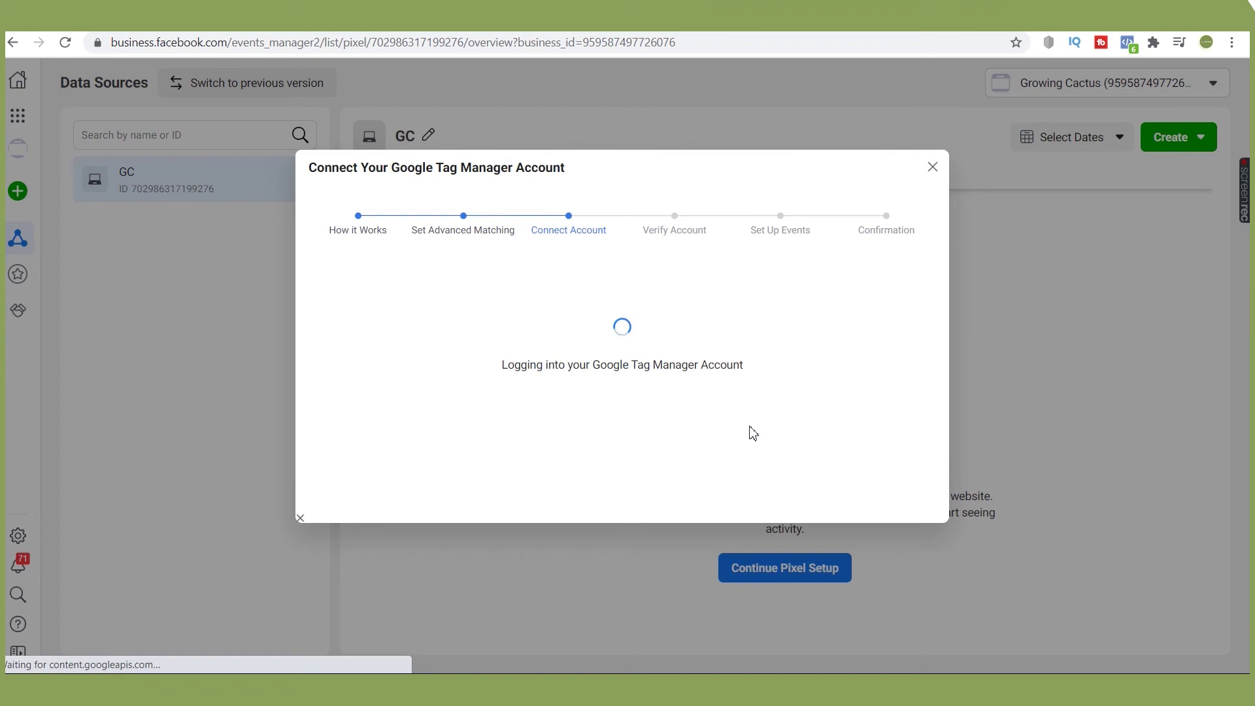
click(890, 523)
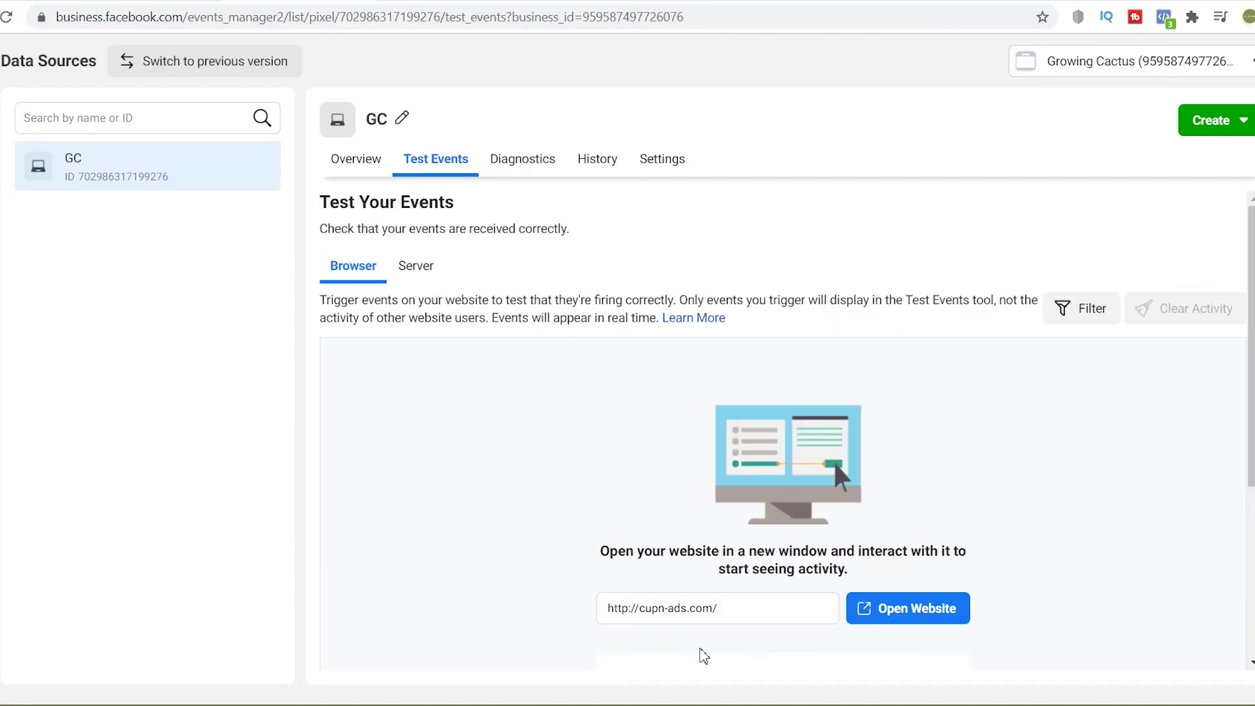
Check the cupn-ads.com PageView in Test Events and confirm the pixel with Pixel Helper.
scroll(665, 547, down, 4)
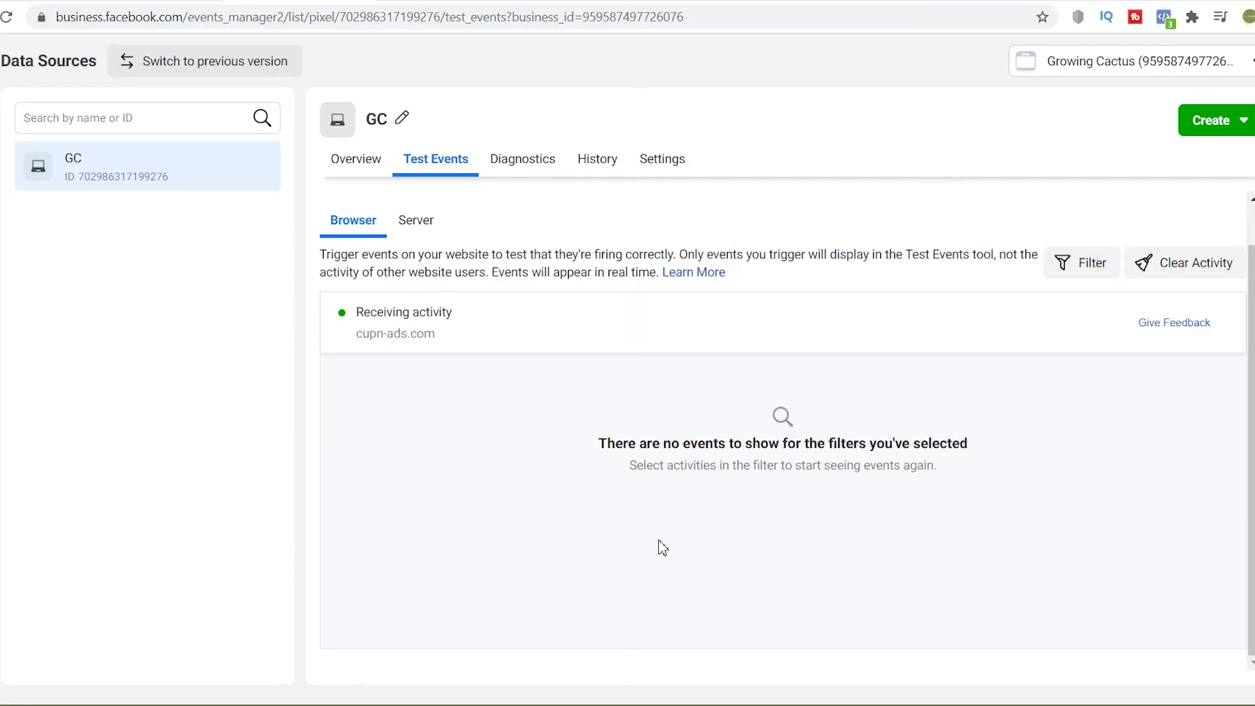
scroll(664, 543, up, 1)
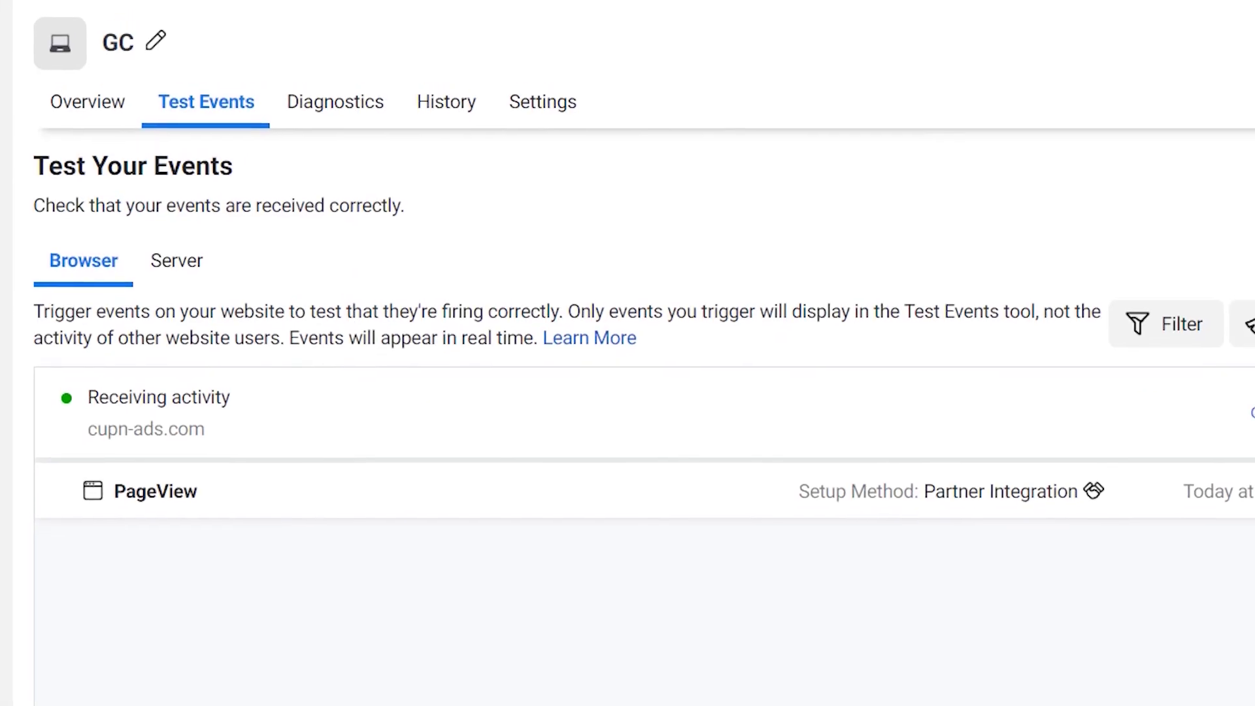
click(1164, 16)
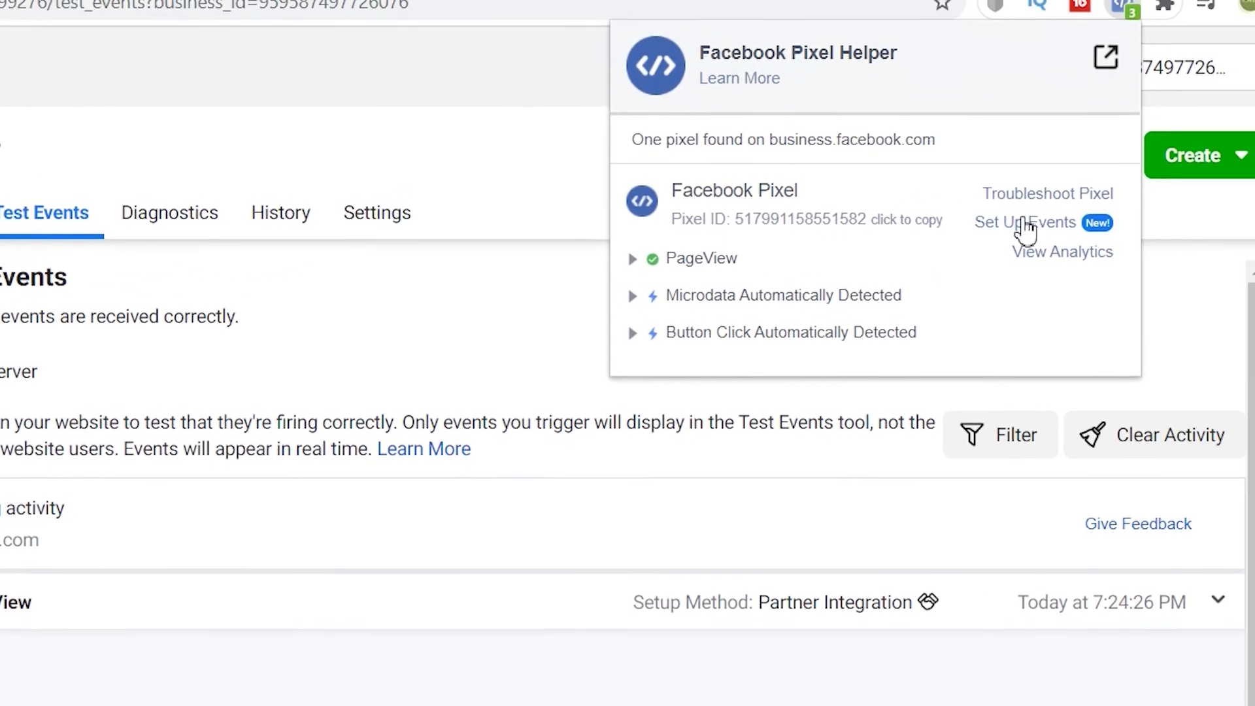
click(557, 484)
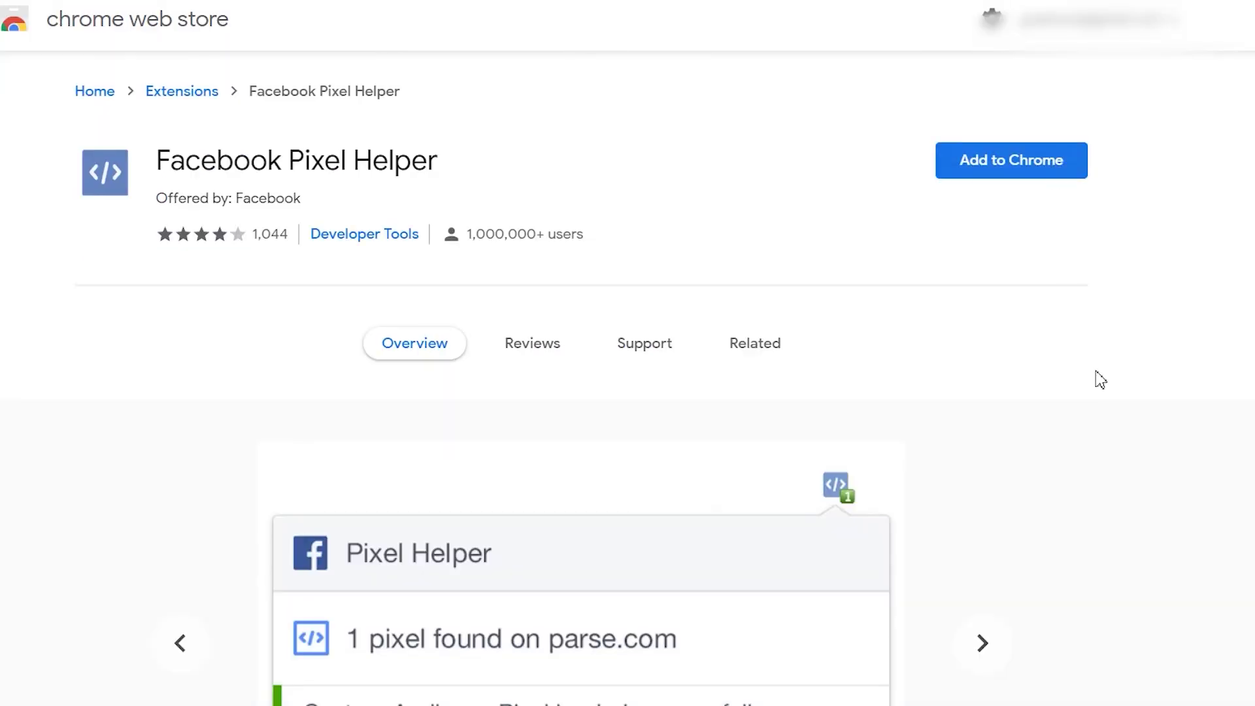
Flip between the Pixel Helper listing's successful-load and error example screenshots.
scroll(1090, 373, down, 5)
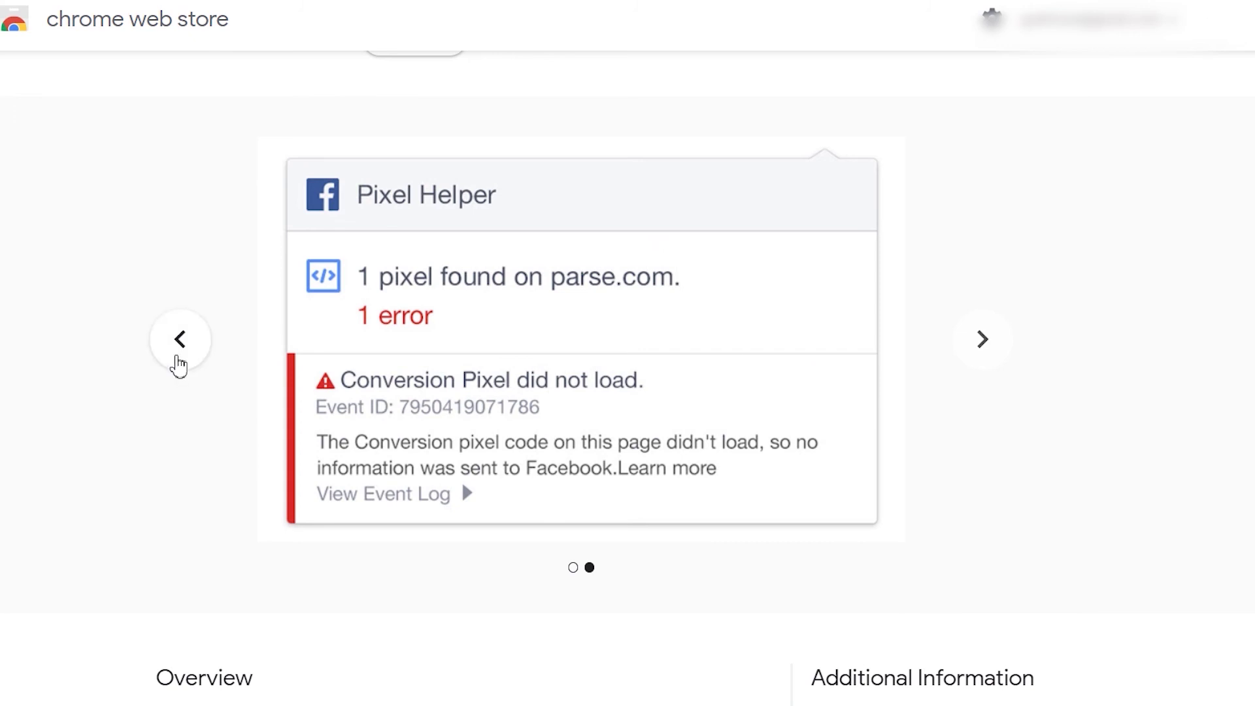
click(178, 340)
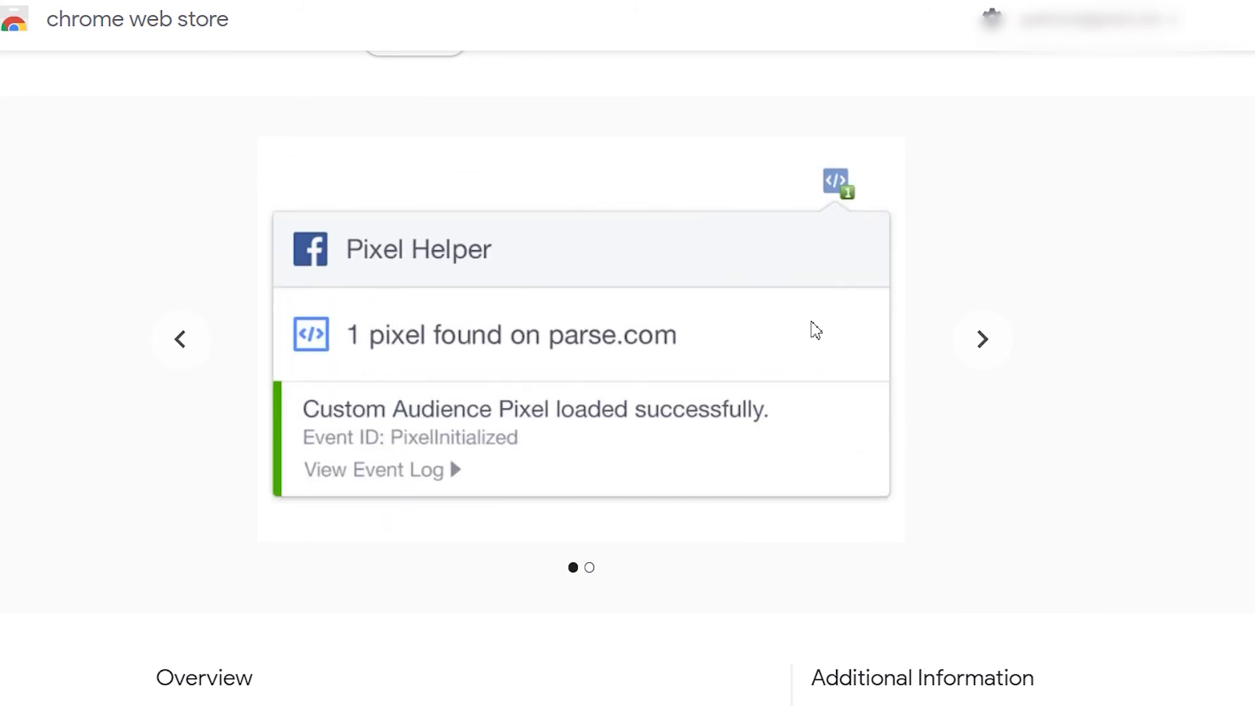
click(1001, 350)
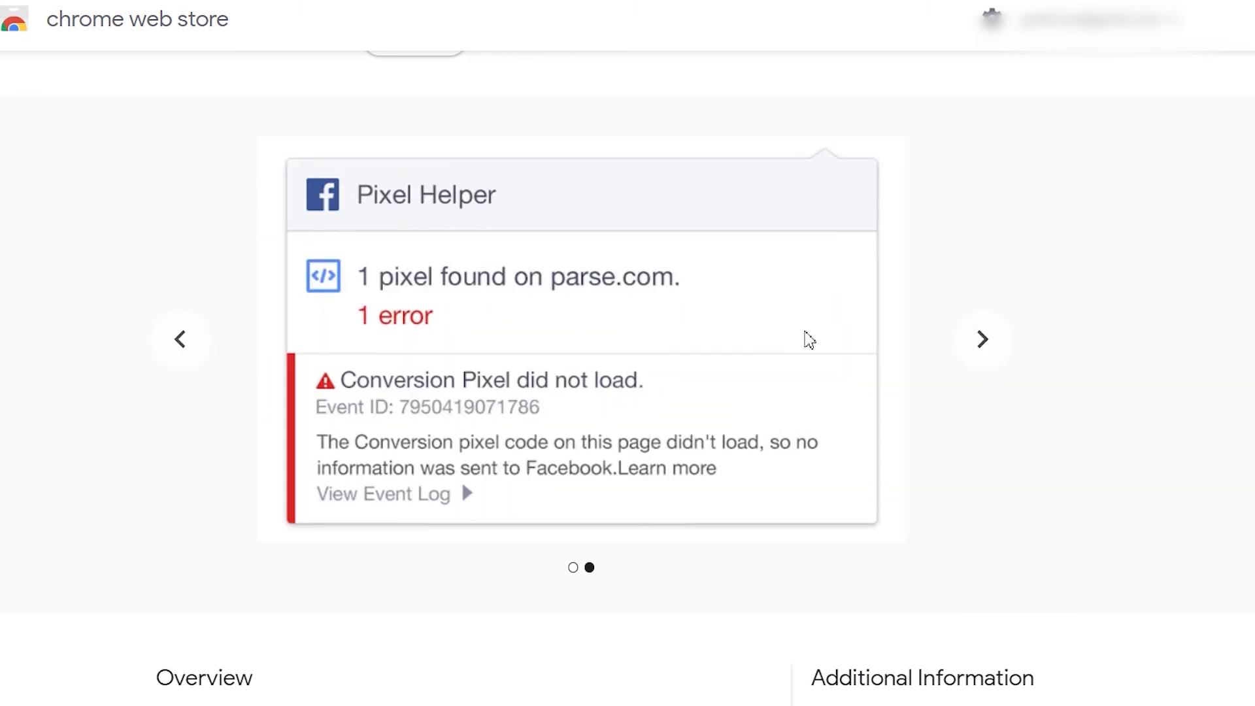
click(987, 341)
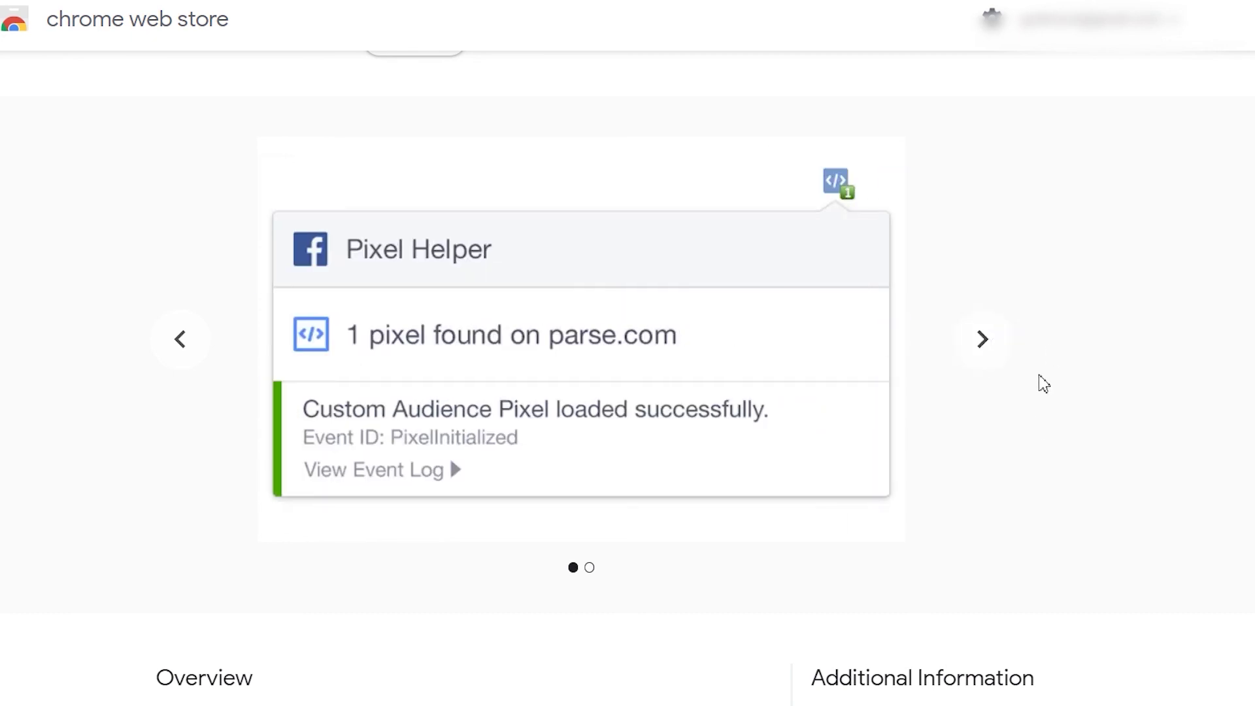